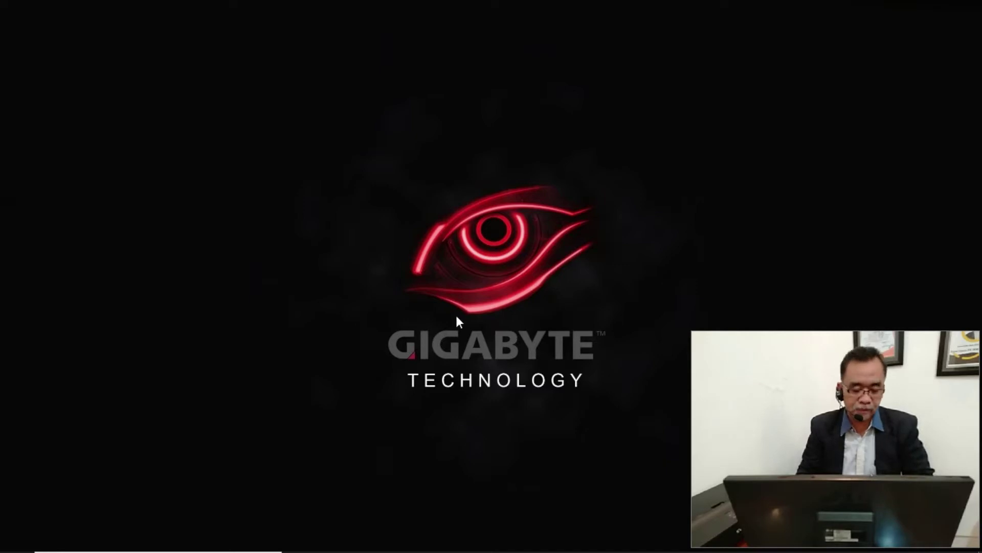
Open Paint from the Windows Accessories folder and maximize its window
{"action": "mouse_move", "coordinate": [31, 551]}
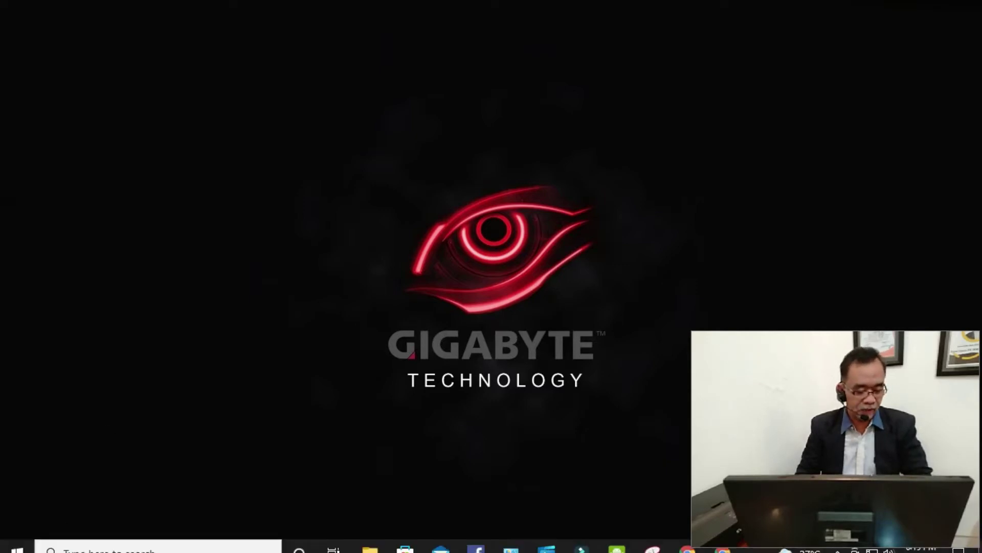
{"action": "left_click", "coordinate": [16, 540]}
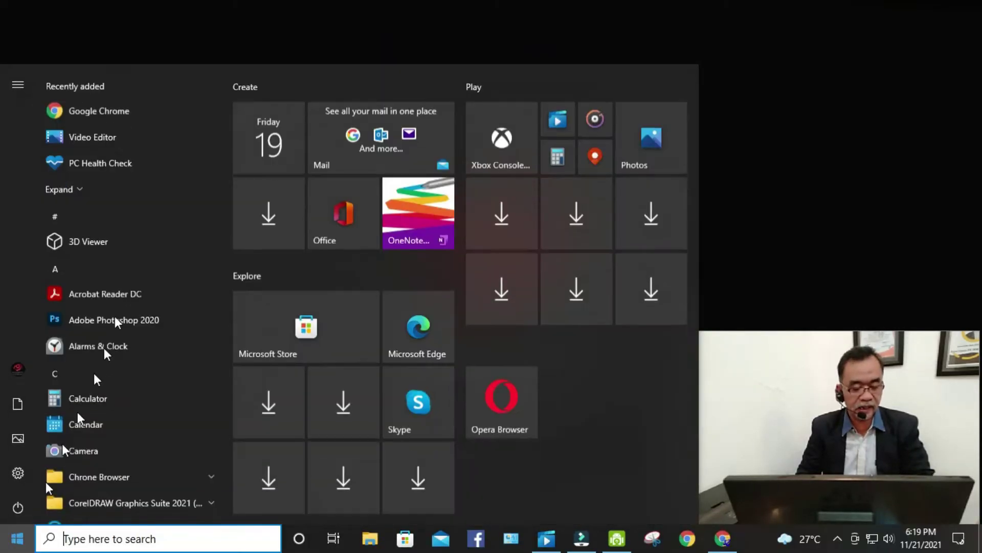
{"action": "scroll", "coordinate": [125, 258], "scroll_direction": "down", "scroll_amount": 10}
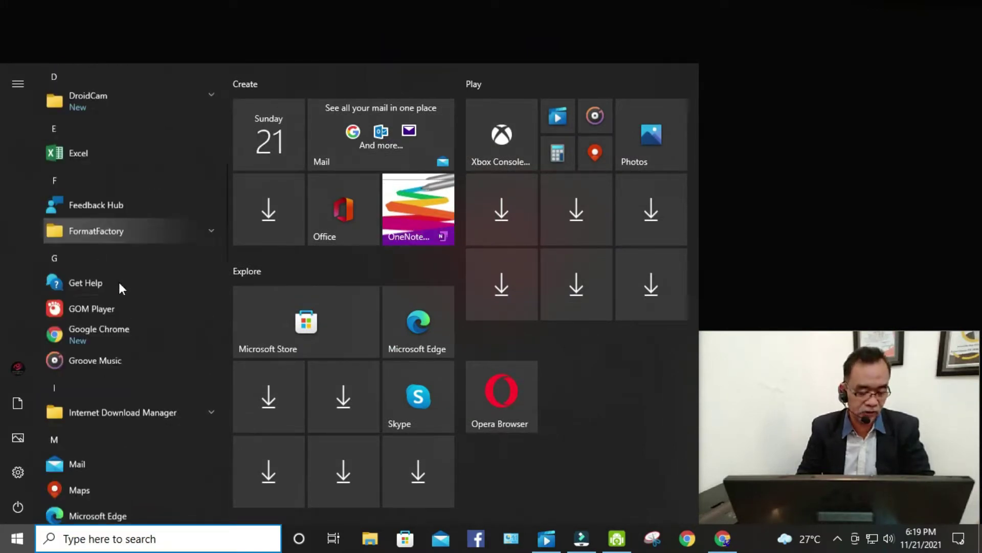
{"action": "scroll", "coordinate": [118, 292], "scroll_direction": "down", "scroll_amount": 8}
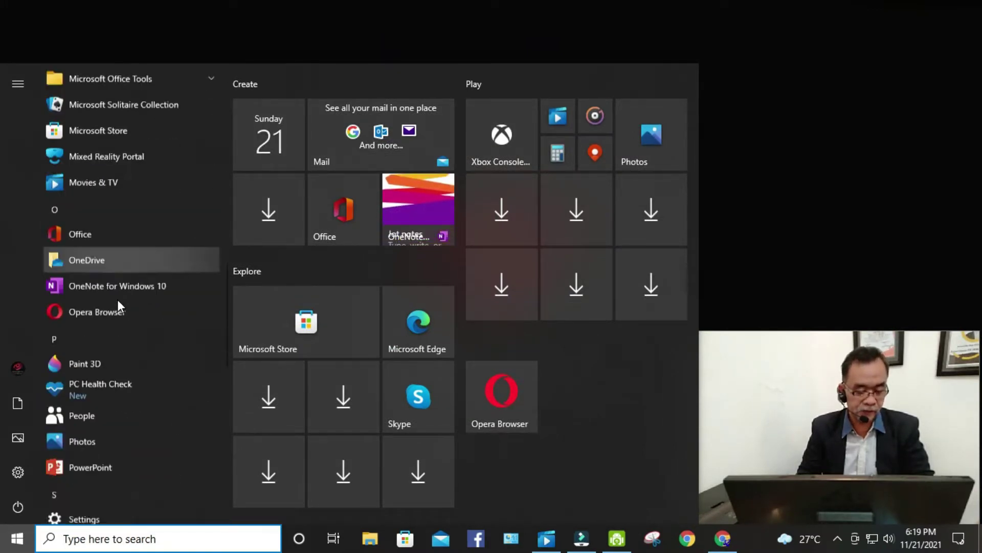
{"action": "scroll", "coordinate": [117, 303], "scroll_direction": "down", "scroll_amount": 10}
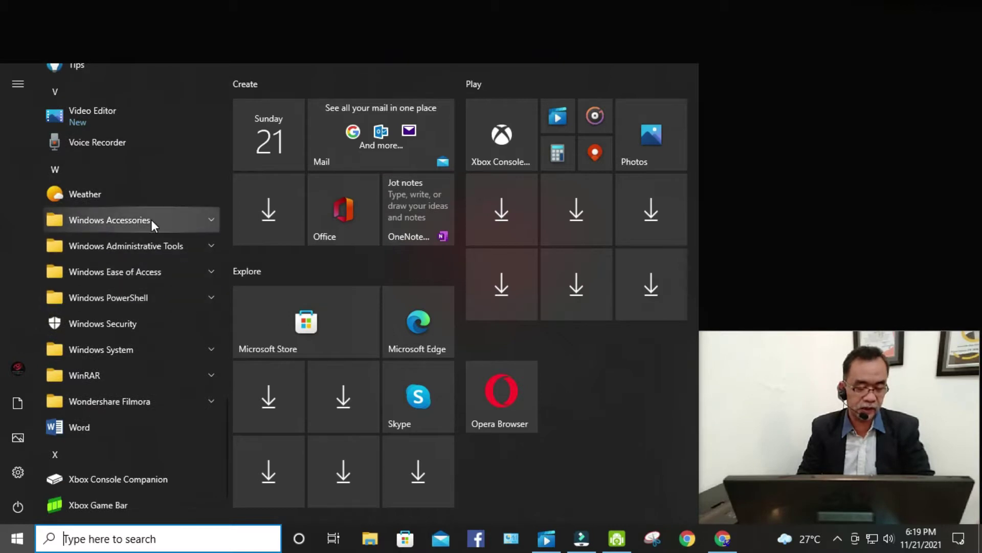
{"action": "left_click", "coordinate": [152, 220]}
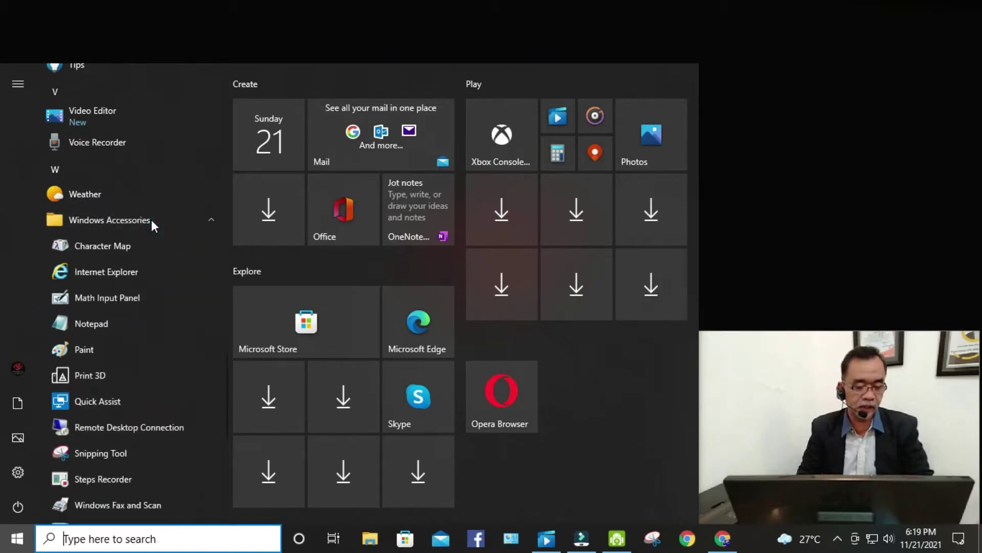
{"action": "left_click", "coordinate": [113, 349]}
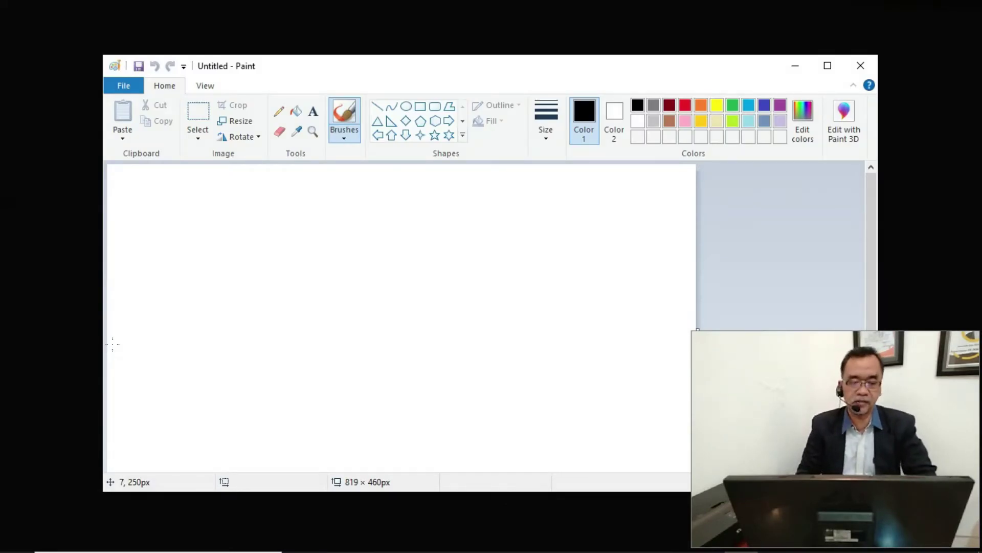
{"action": "left_click", "coordinate": [828, 66]}
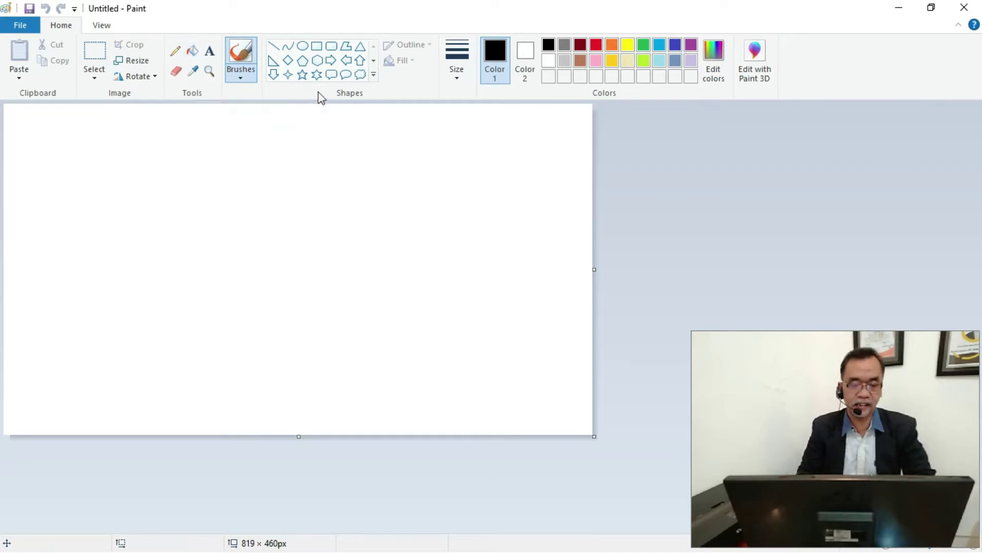
Draw a rounded rectangle about 132 × 99 px near the canvas's upper-left corner with a red outline and red fill
{"action": "left_click", "coordinate": [333, 51]}
{"action": "mouse_move", "coordinate": [58, 144]}
{"action": "left_mouse_down"}
{"action": "mouse_move", "coordinate": [143, 191]}
{"action": "mouse_move", "coordinate": [154, 216]}
{"action": "left_mouse_up"}
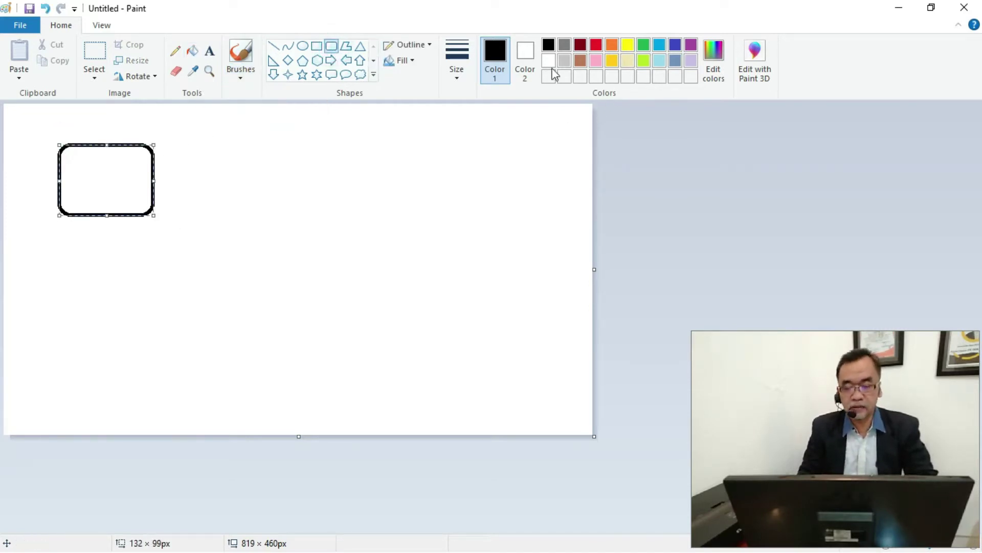
{"action": "left_click", "coordinate": [596, 45]}
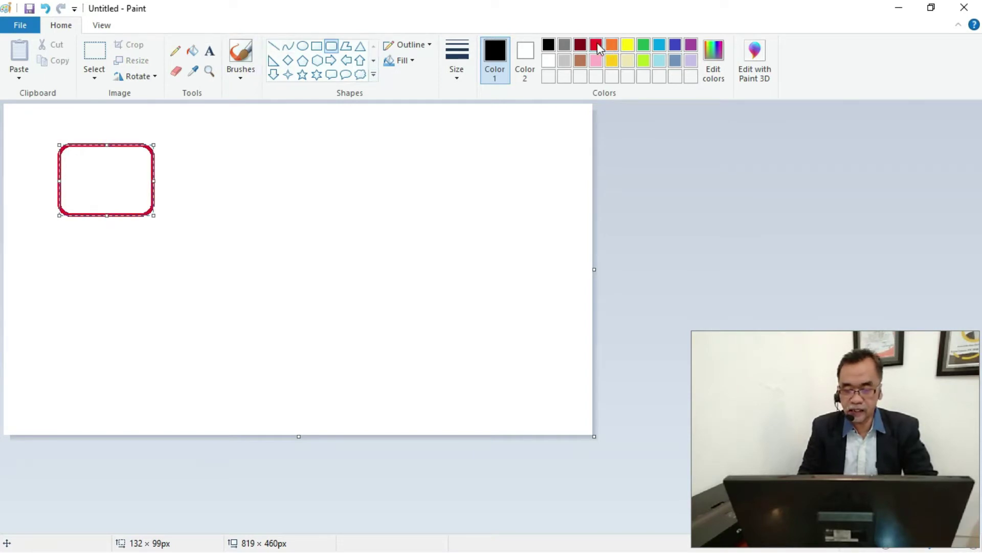
{"action": "left_click", "coordinate": [193, 51]}
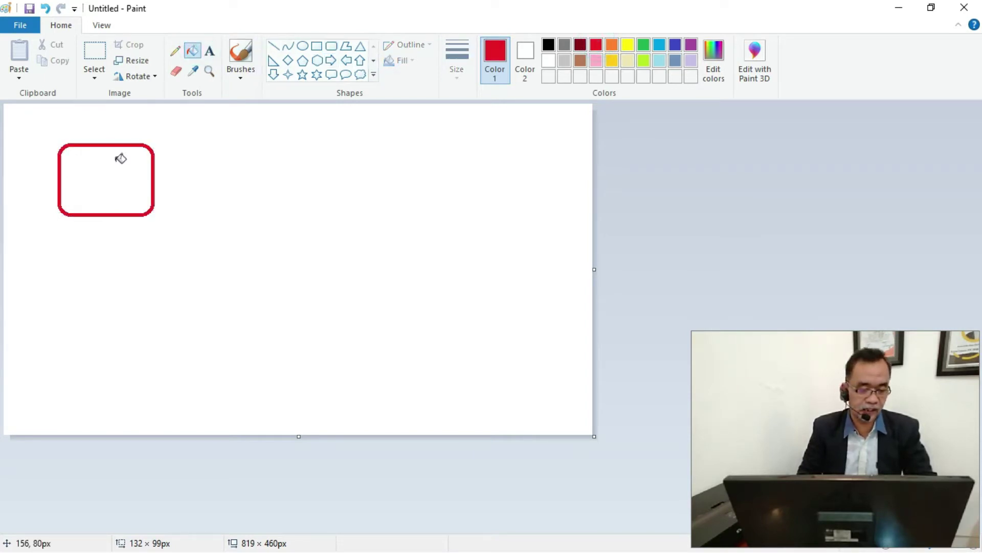
{"action": "left_click", "coordinate": [117, 158]}
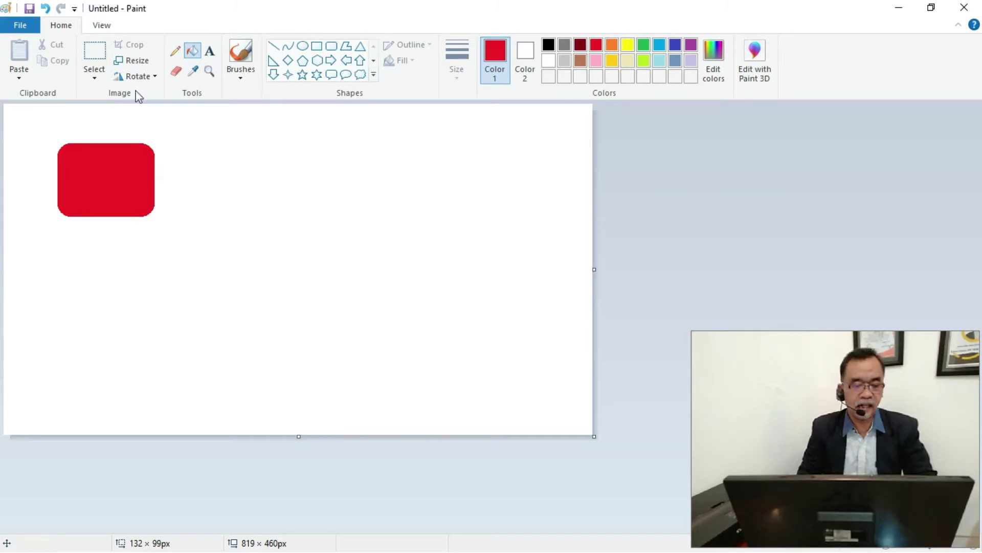
Draw a red-outlined rectangle about 214 × 53 px to the right of the rounded rectangle
{"action": "left_click", "coordinate": [317, 50]}
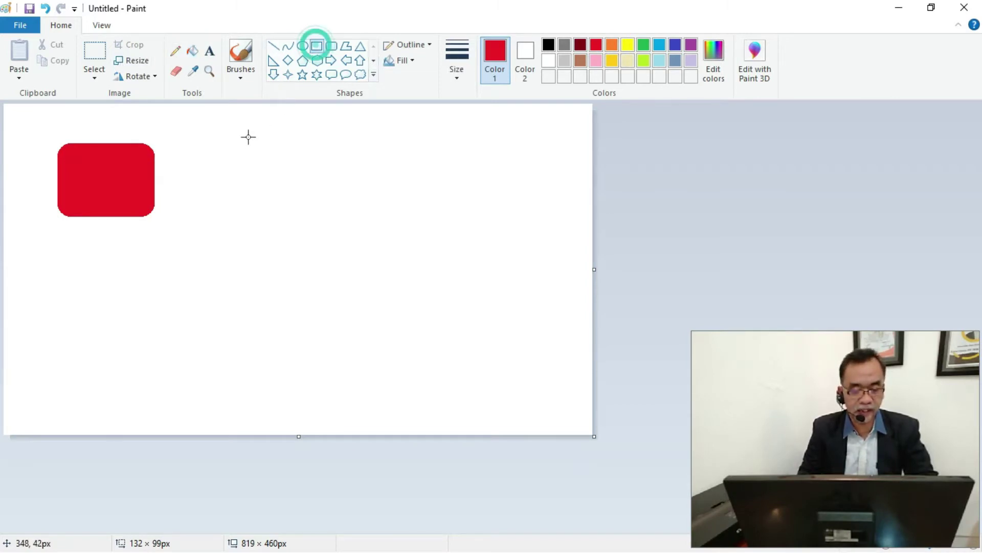
{"action": "left_click_drag", "start_coordinate": [236, 147], "coordinate": [390, 184]}
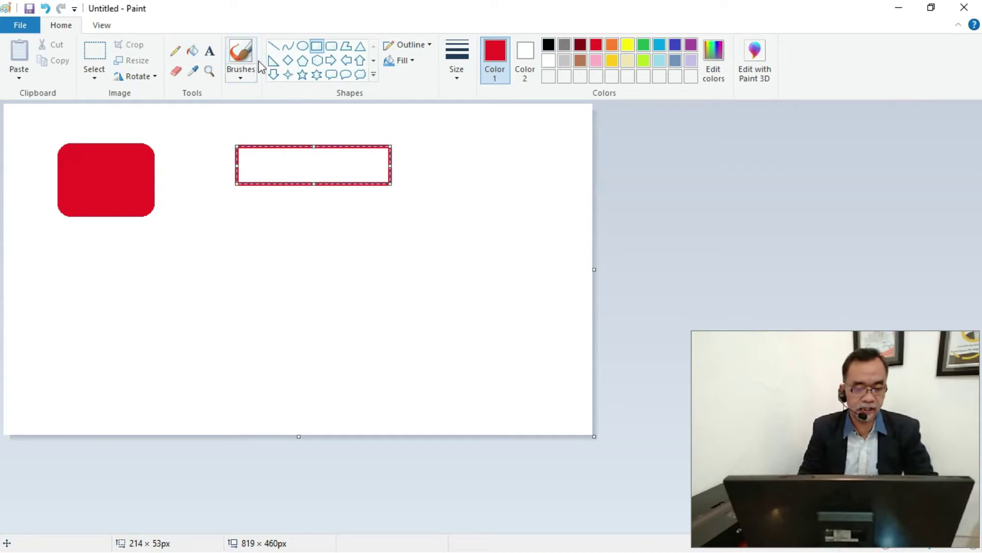
{"action": "left_click", "coordinate": [423, 182]}
Draw a second red-outlined rectangle about 216 × 42 px directly beneath the first and fill the upper one with red
{"action": "left_click", "coordinate": [317, 49]}
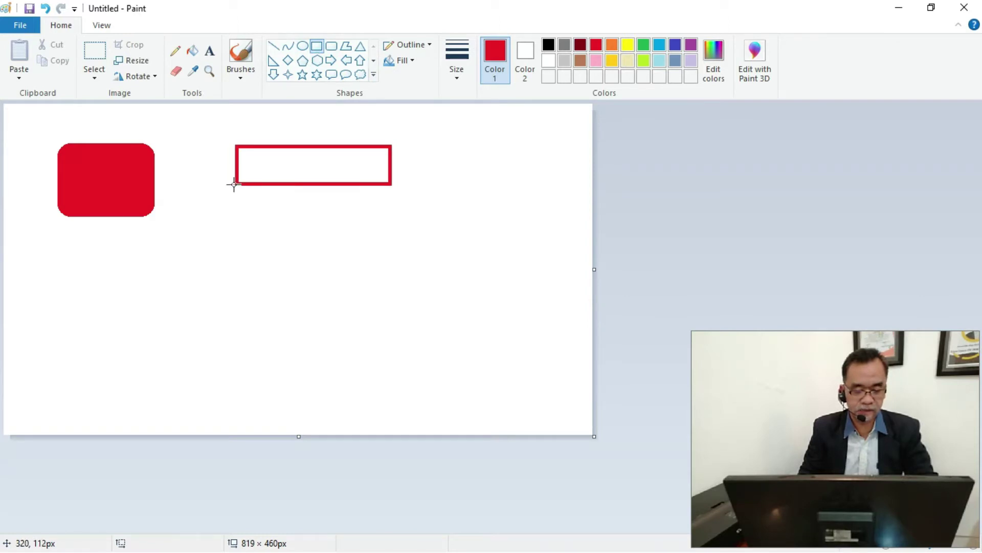
{"action": "left_click_drag", "start_coordinate": [237, 183], "coordinate": [391, 208]}
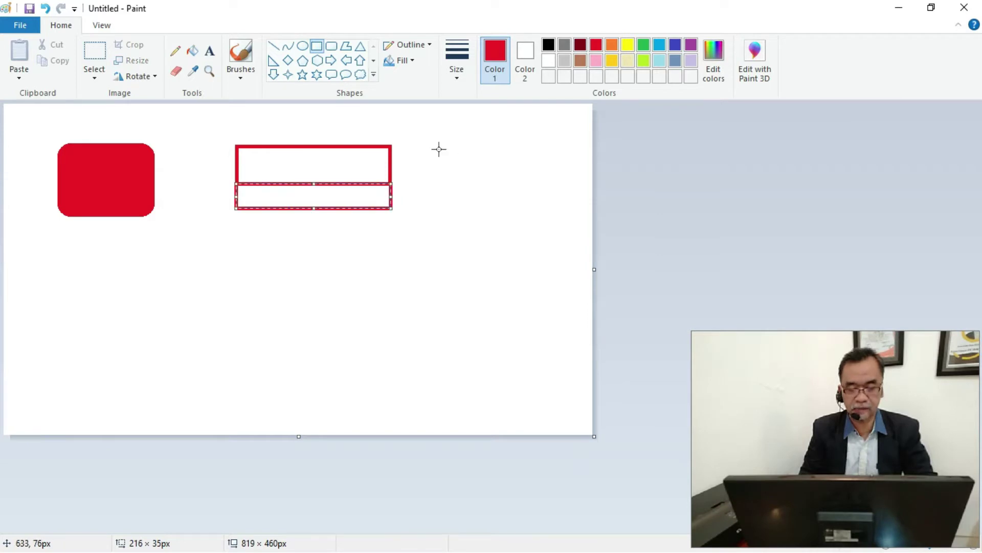
{"action": "left_click_drag", "start_coordinate": [316, 208], "coordinate": [316, 214]}
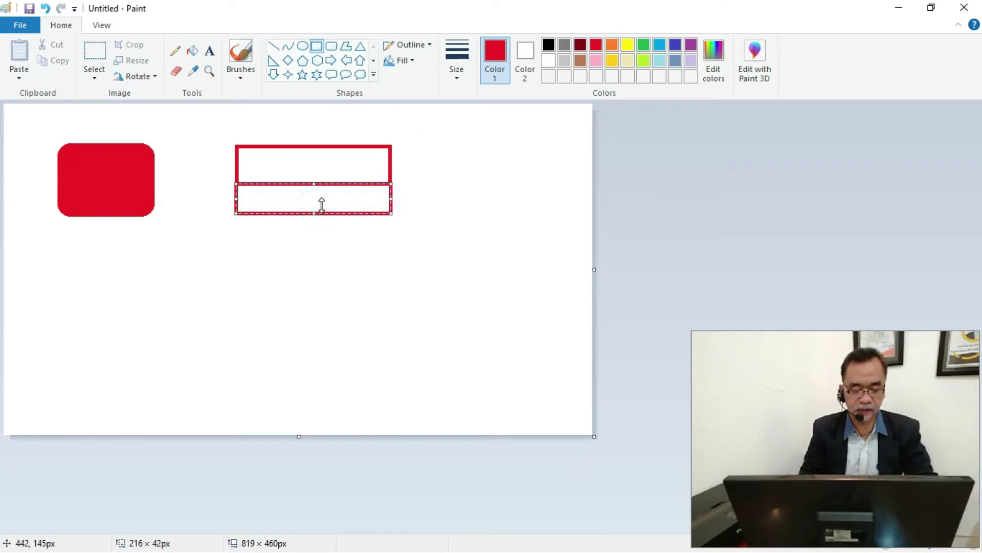
{"action": "left_click", "coordinate": [193, 50]}
{"action": "left_click", "coordinate": [315, 158]}
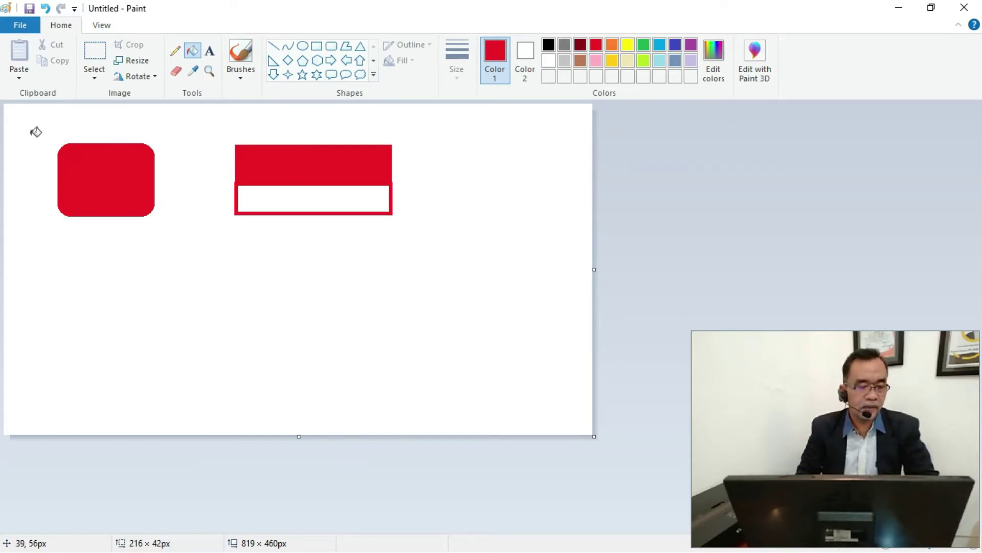
{"action": "left_click", "coordinate": [30, 10]}
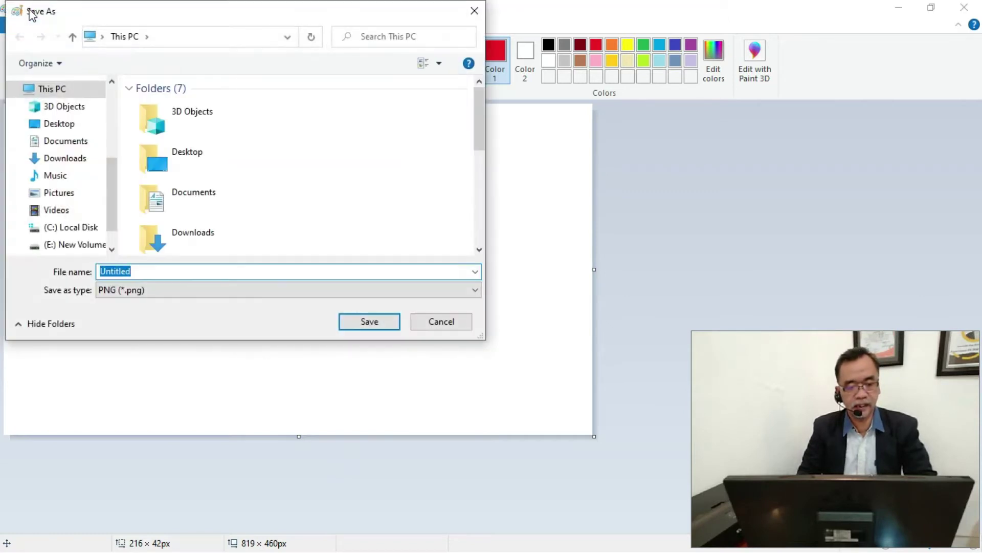
{"action": "left_click", "coordinate": [435, 321]}
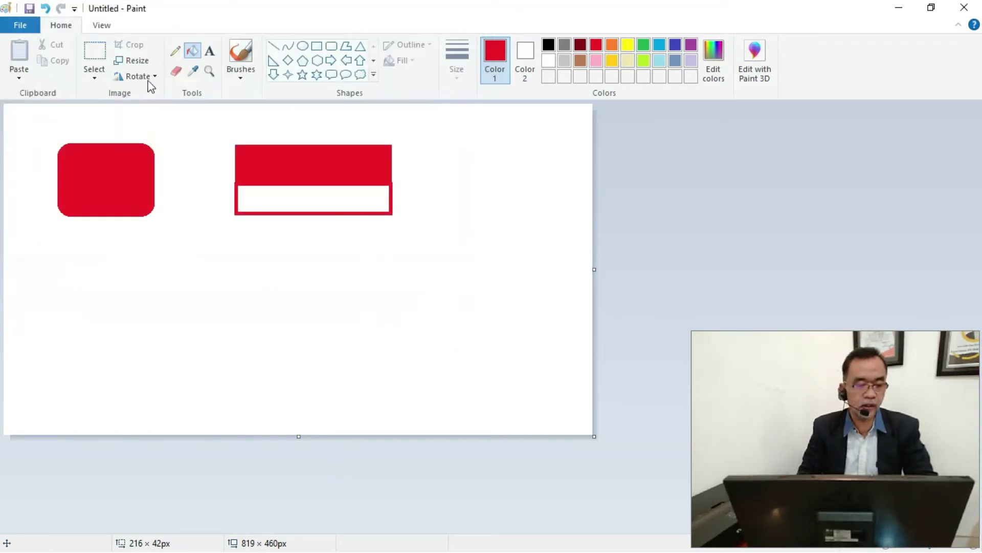
{"action": "left_click", "coordinate": [23, 28]}
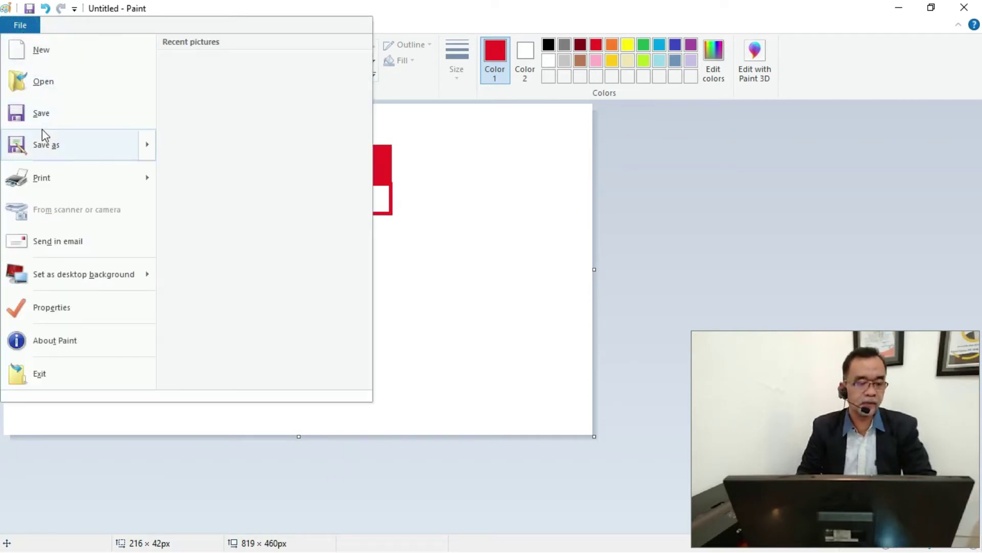
{"action": "left_click", "coordinate": [47, 113]}
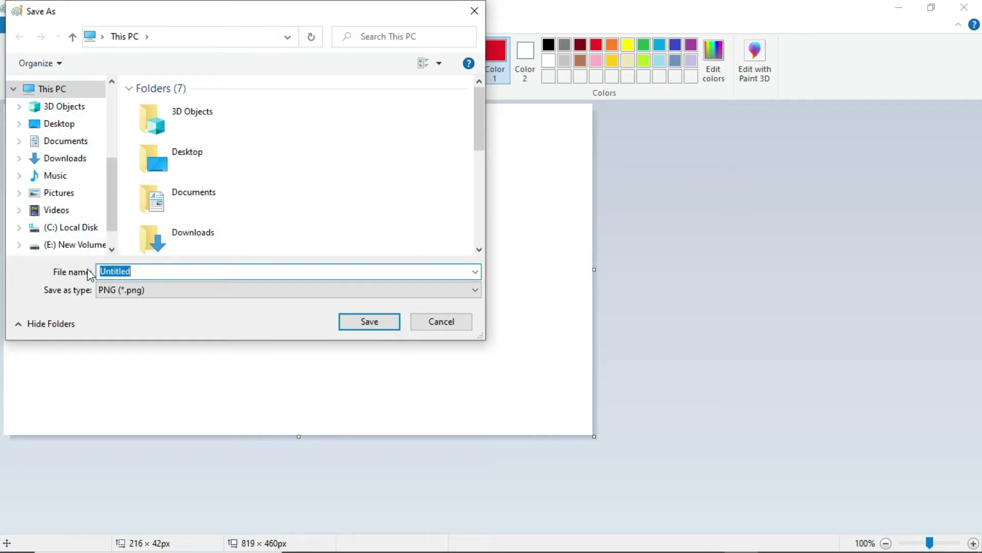
{"action": "left_click", "coordinate": [138, 272]}
{"action": "double_click", "coordinate": [158, 271]}
{"action": "type", "text": "gambarku"}
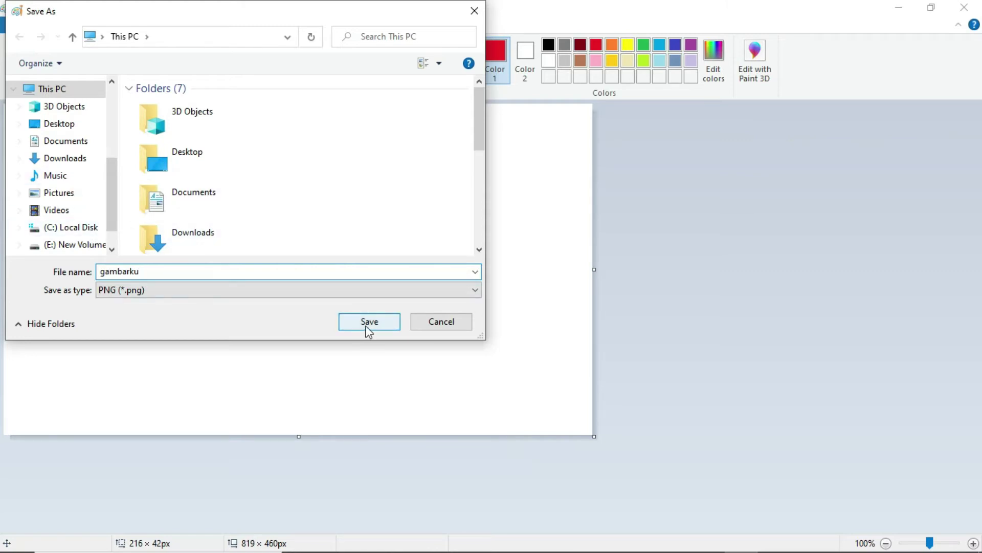
{"action": "left_click", "coordinate": [428, 320]}
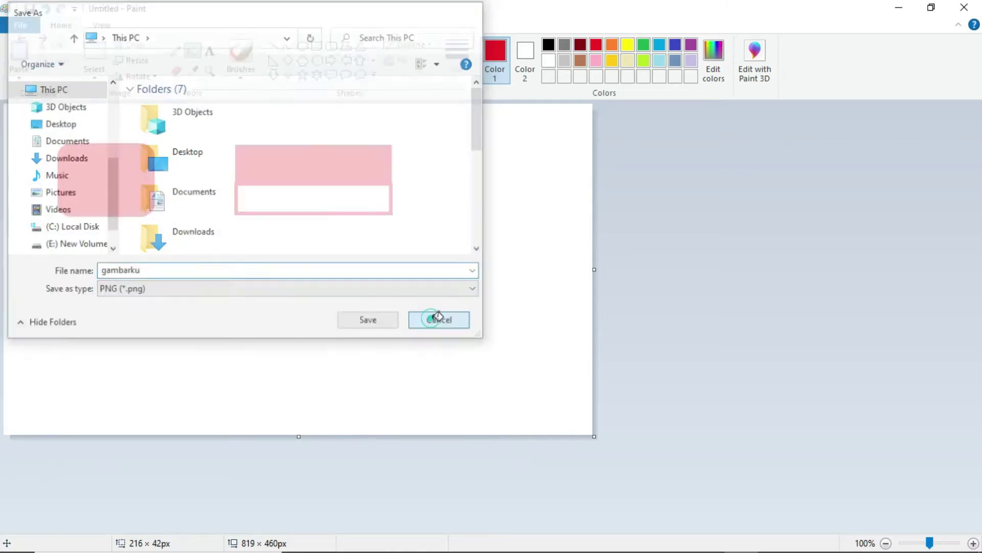
{"action": "left_click", "coordinate": [29, 9]}
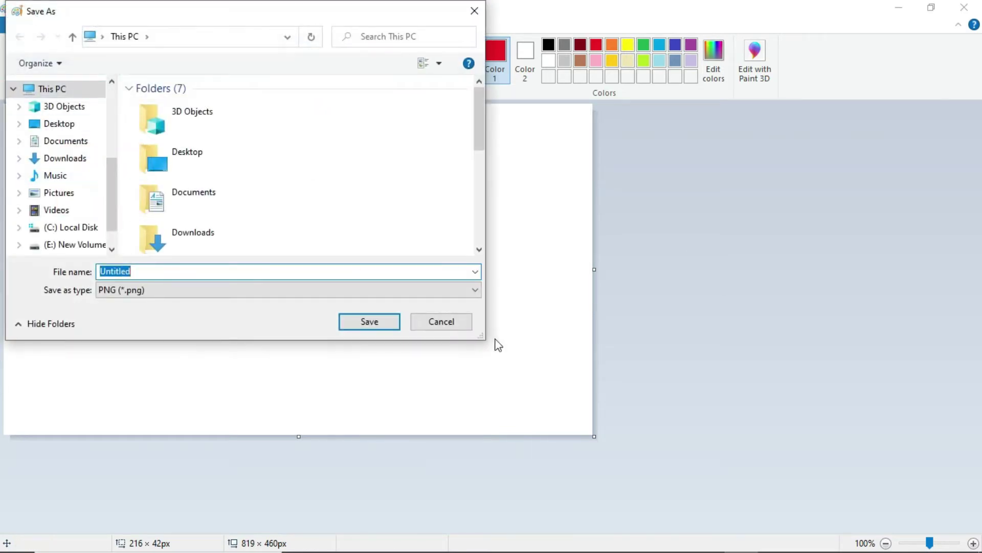
{"action": "left_click", "coordinate": [460, 325]}
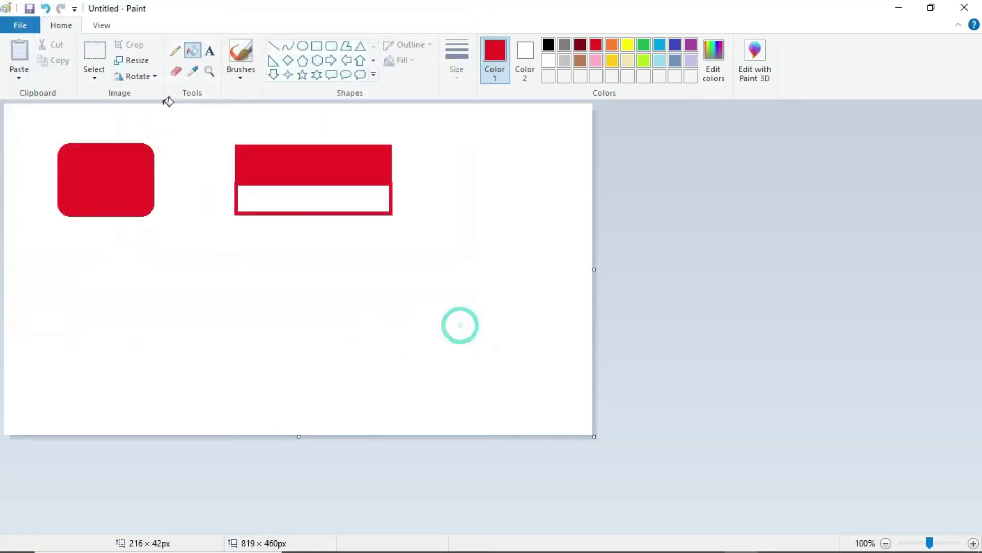
Save the drawing as a PNG file named gambarku and close Paint
{"action": "left_click", "coordinate": [29, 31]}
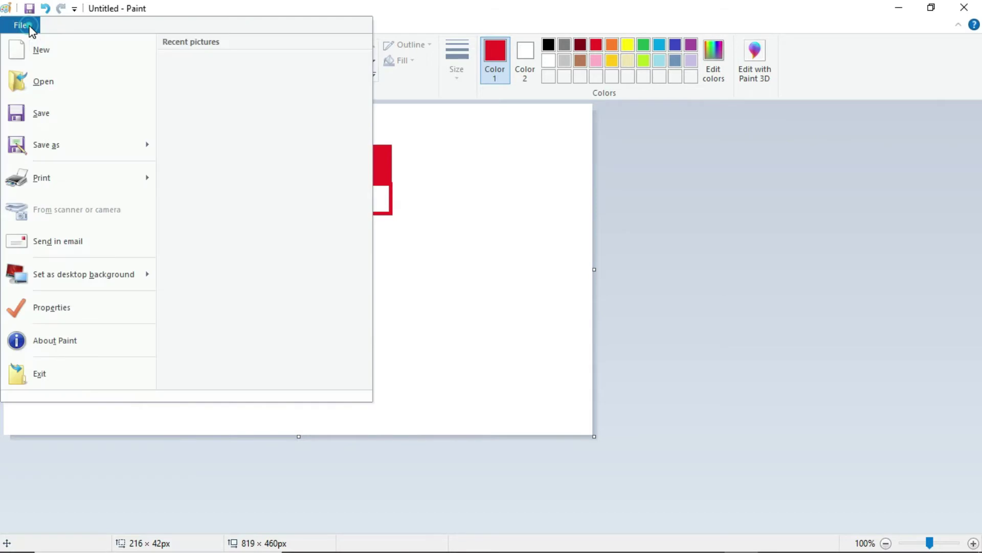
{"action": "left_click", "coordinate": [51, 114]}
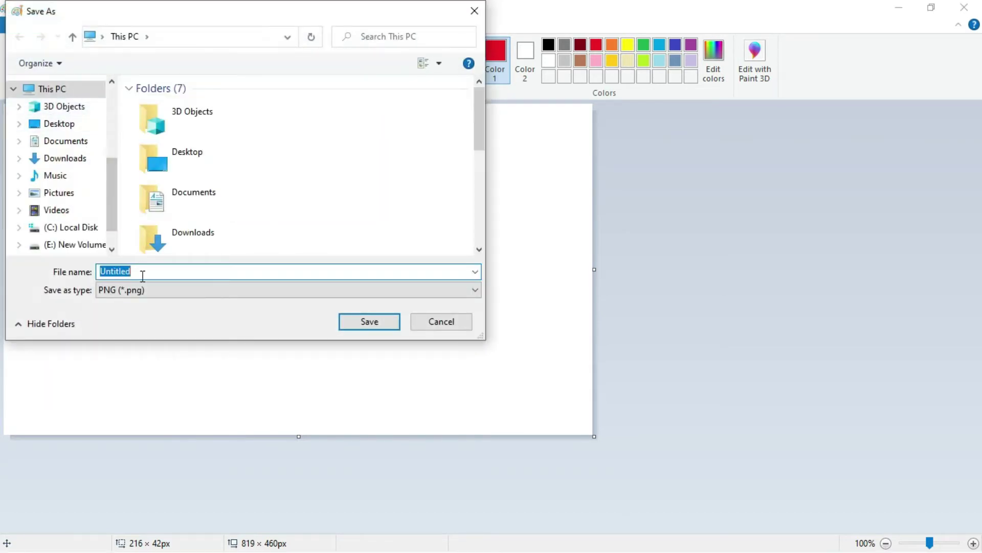
{"action": "left_click", "coordinate": [142, 273]}
{"action": "key", "text": "BackSpace"}
{"action": "key", "text": "BackSpace"}
{"action": "key", "text": "BackSpace"}
{"action": "key", "text": "BackSpace"}
{"action": "key", "text": "BackSpace"}
{"action": "key", "text": "BackSpace"}
{"action": "key", "text": "BackSpace"}
{"action": "key", "text": "BackSpace"}
{"action": "type", "text": "gambarku"}
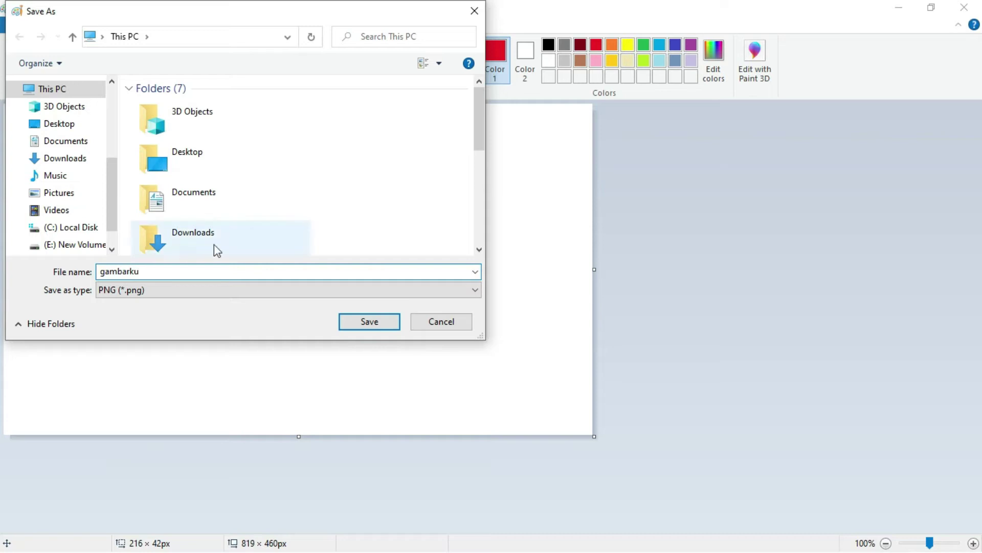
{"action": "left_click", "coordinate": [354, 314]}
{"action": "left_click", "coordinate": [362, 322]}
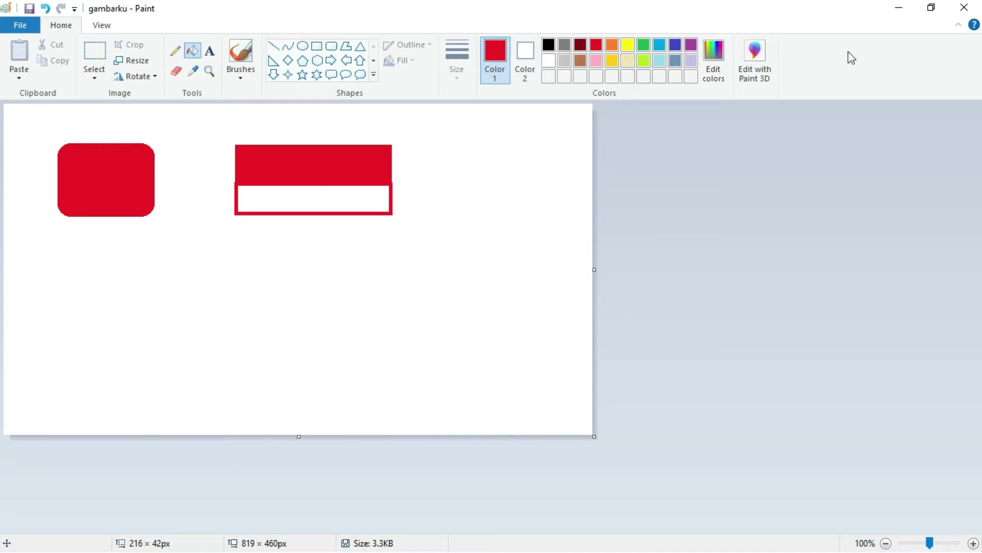
{"action": "left_click", "coordinate": [965, 10]}
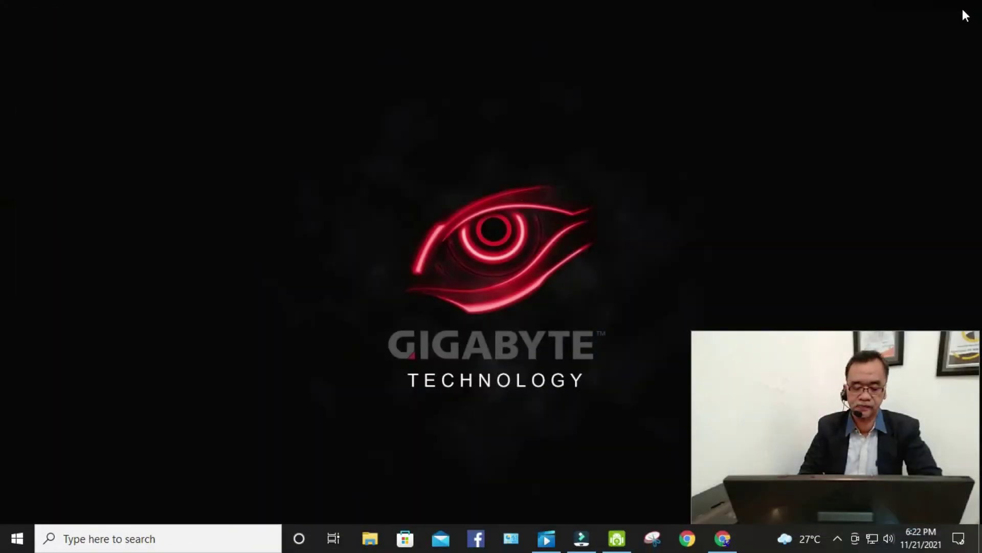
Launch Paint from the Windows Accessories programs
{"action": "left_click", "coordinate": [16, 537]}
{"action": "scroll", "coordinate": [119, 382], "scroll_direction": "down", "scroll_amount": 5}
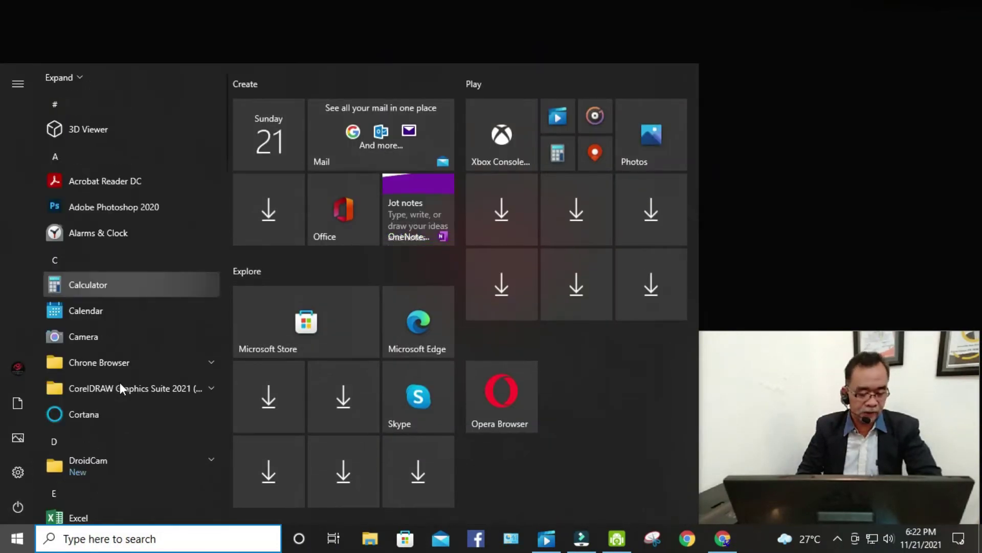
{"action": "scroll", "coordinate": [121, 383], "scroll_direction": "down", "scroll_amount": 8}
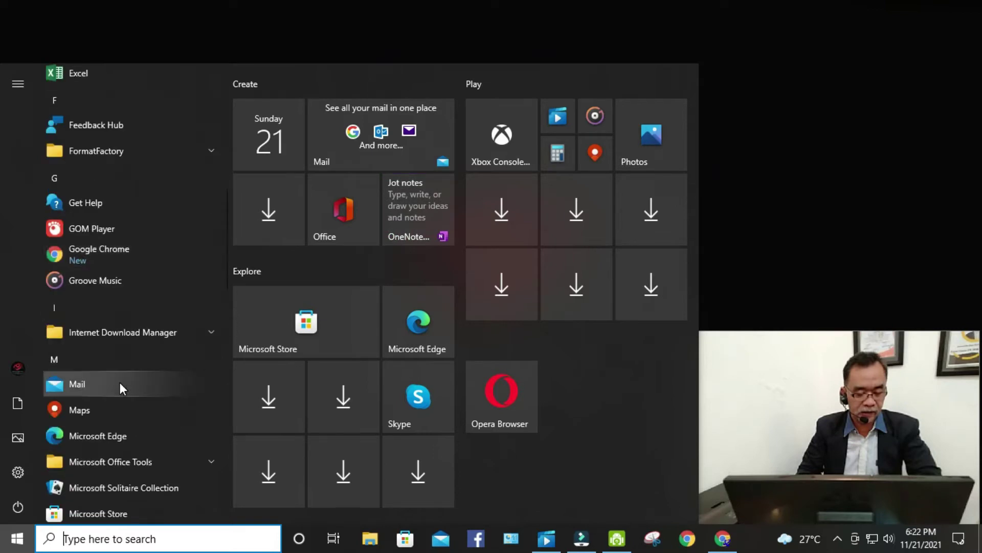
{"action": "scroll", "coordinate": [120, 382], "scroll_direction": "down", "scroll_amount": 10}
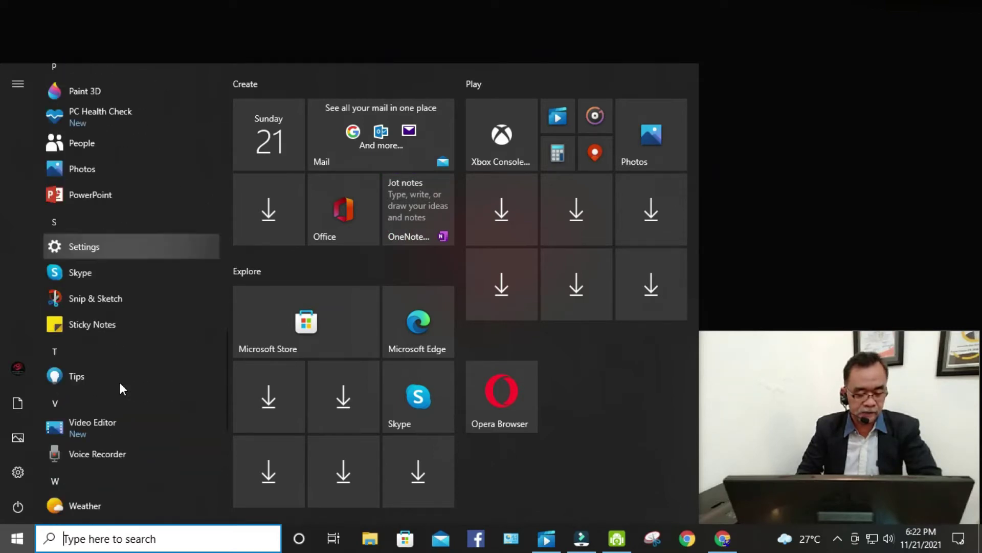
{"action": "left_click", "coordinate": [118, 221]}
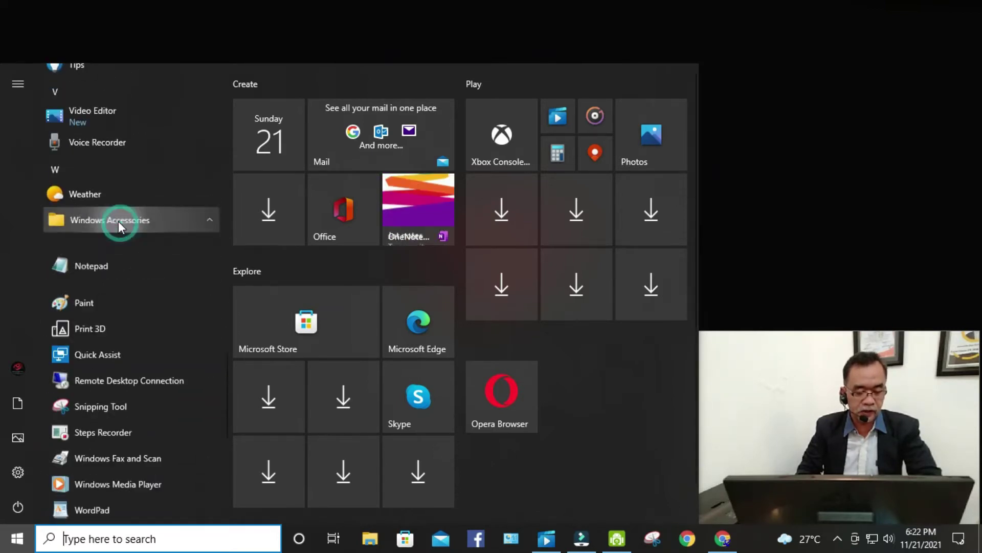
{"action": "left_click", "coordinate": [90, 352]}
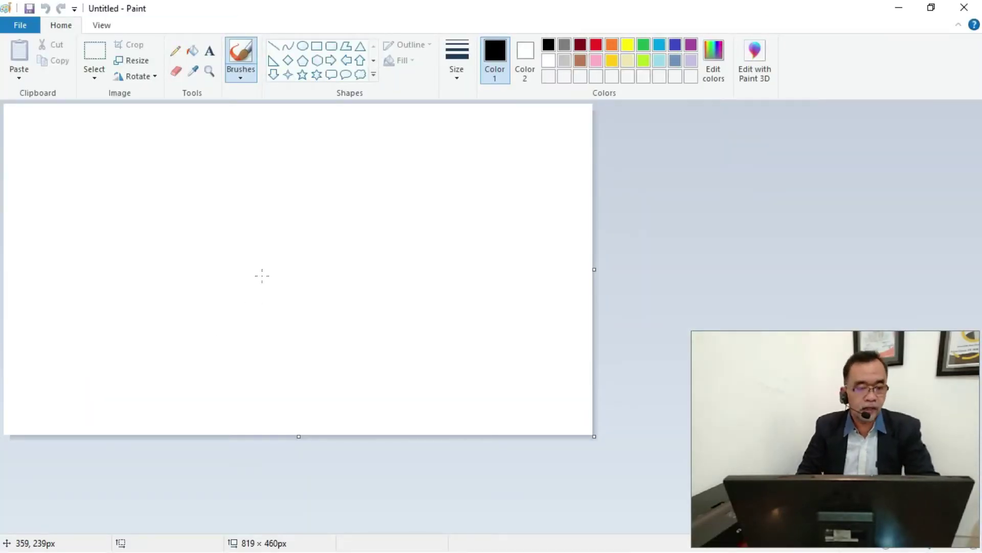
Reopen the recent picture gambarku to check it and close Paint
{"action": "left_click", "coordinate": [20, 26]}
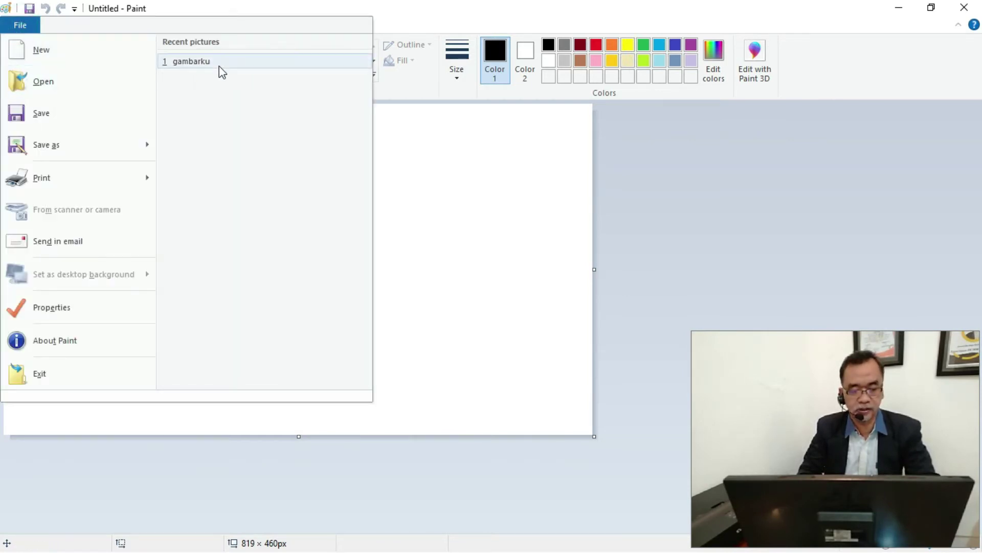
{"action": "left_click", "coordinate": [193, 65]}
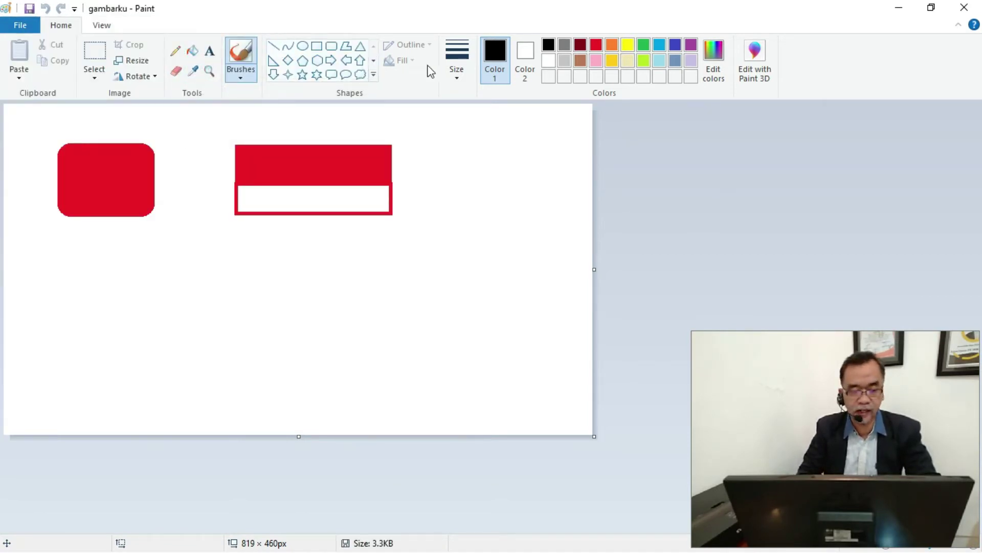
{"action": "left_click", "coordinate": [964, 9]}
Start Paint again from Windows Accessories with a blank canvas
{"action": "left_click", "coordinate": [16, 539]}
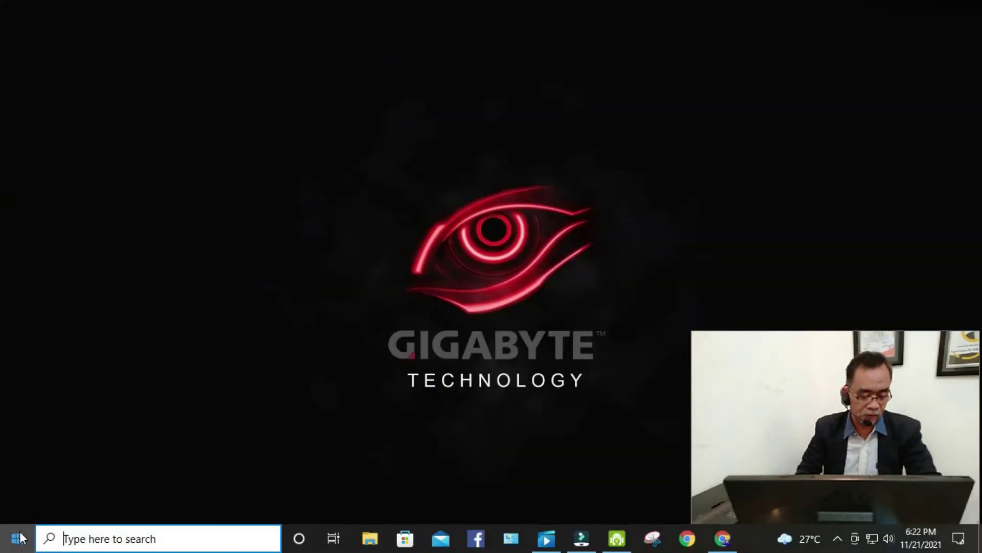
{"action": "scroll", "coordinate": [68, 377], "scroll_direction": "down", "scroll_amount": 10}
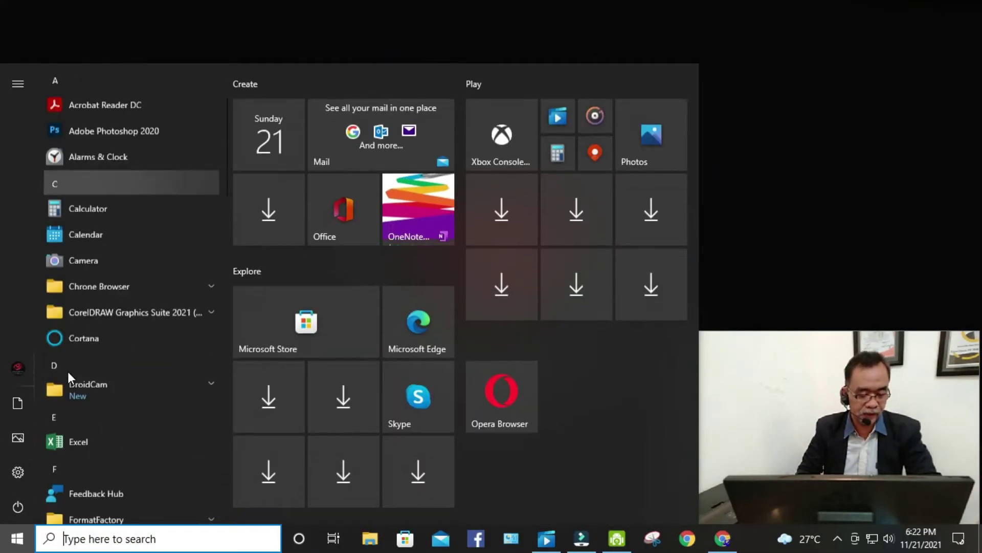
{"action": "scroll", "coordinate": [68, 370], "scroll_direction": "down", "scroll_amount": 8}
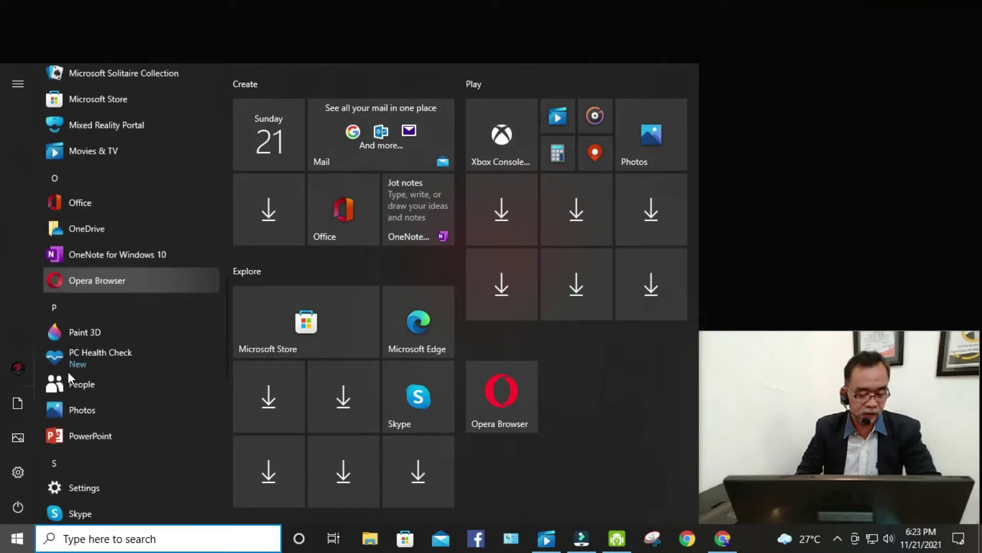
{"action": "scroll", "coordinate": [67, 371], "scroll_direction": "down", "scroll_amount": 4}
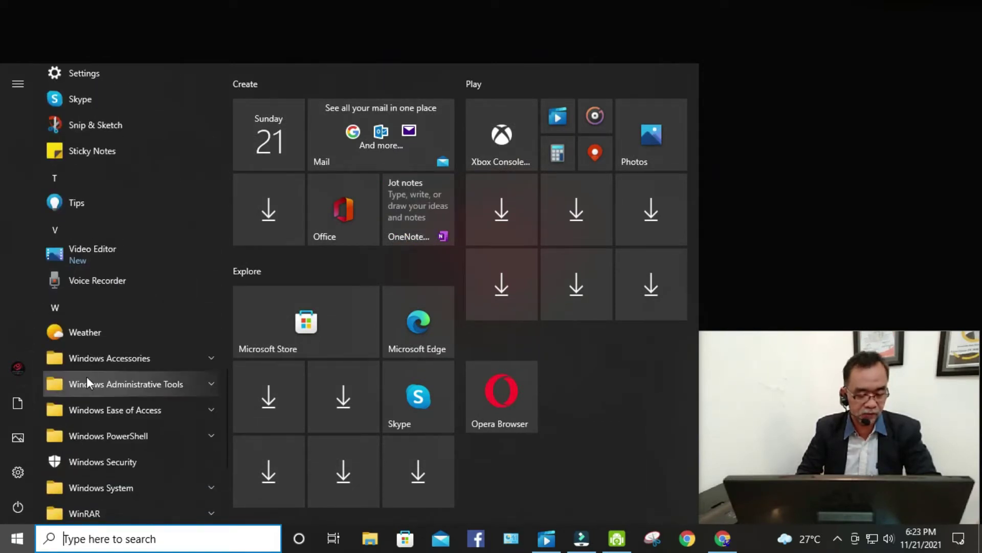
{"action": "left_click", "coordinate": [90, 362]}
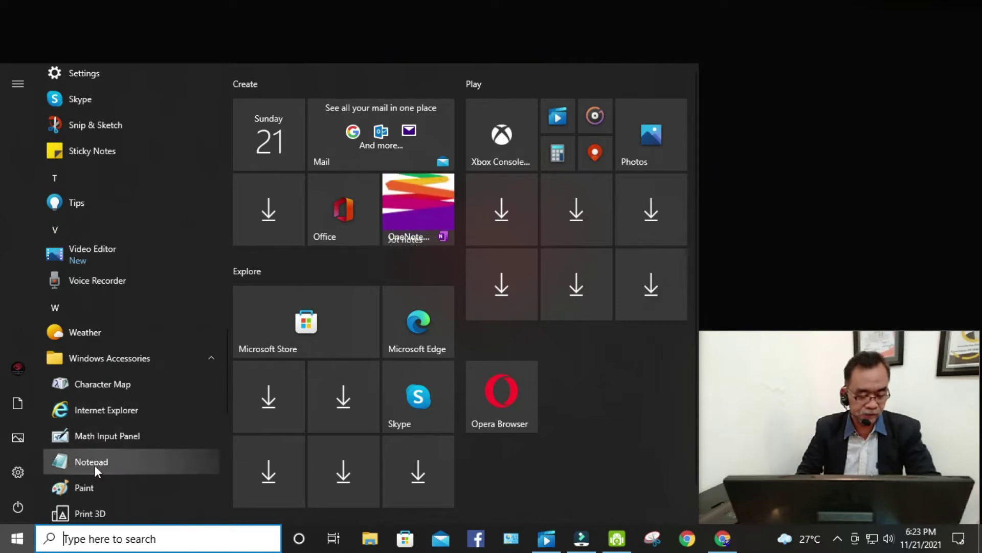
{"action": "left_click", "coordinate": [94, 485]}
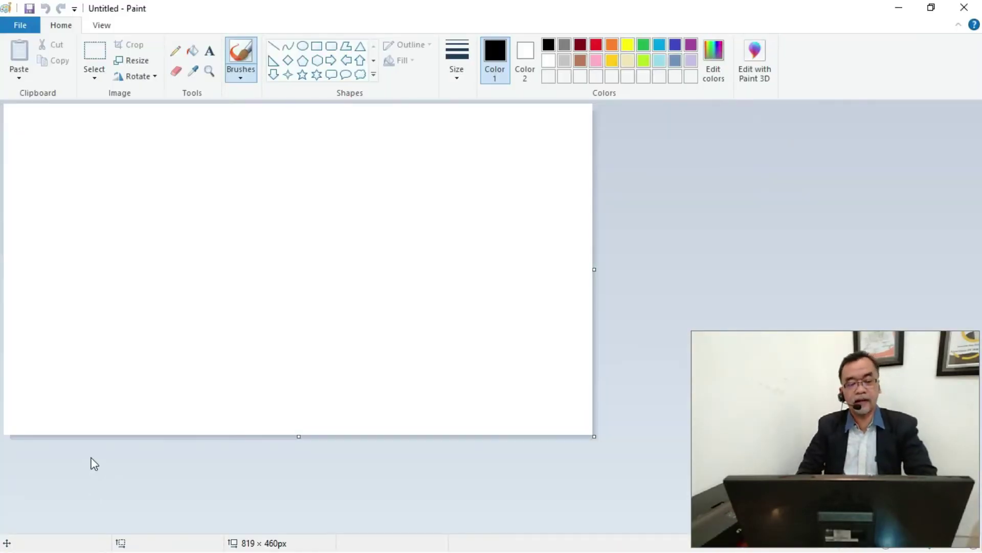
{"action": "left_click", "coordinate": [229, 388]}
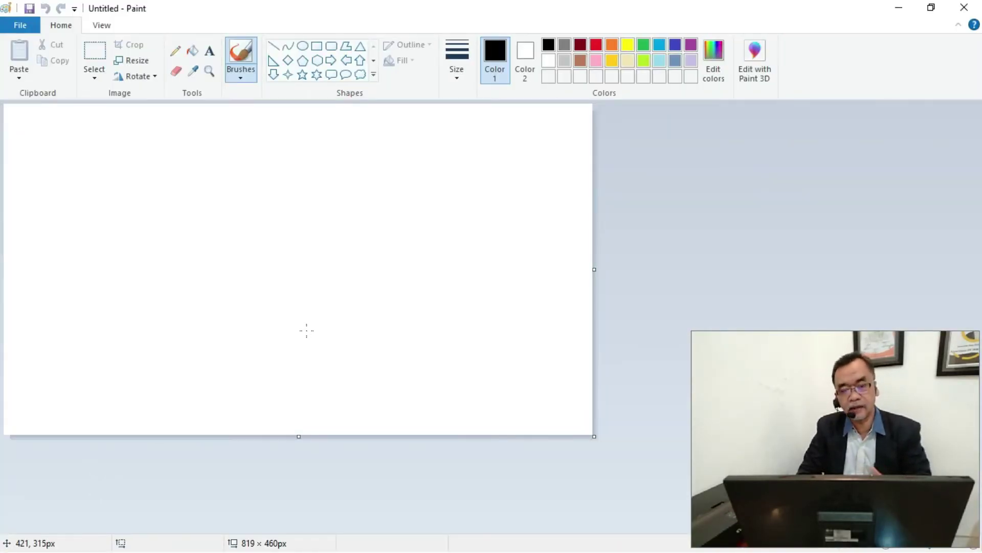
Draw a circle about 120 × 120 px in the canvas's upper-left area with a green outline and fill it with green
{"action": "left_click", "coordinate": [303, 46]}
{"action": "mouse_move", "coordinate": [164, 167]}
{"action": "left_mouse_down"}
{"action": "mouse_move", "coordinate": [166, 187]}
{"action": "mouse_move", "coordinate": [249, 254]}
{"action": "left_mouse_up"}
{"action": "left_click", "coordinate": [642, 50]}
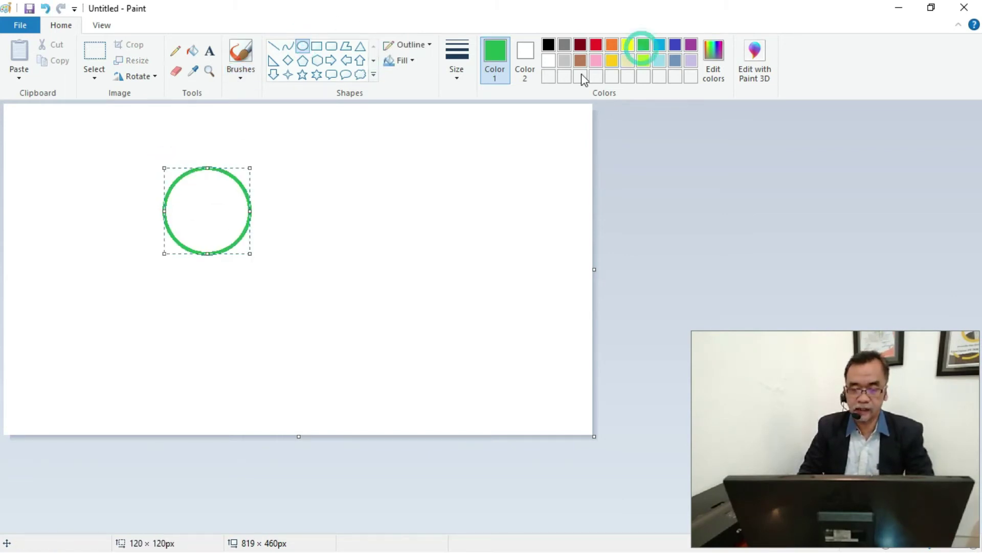
{"action": "left_click", "coordinate": [193, 54]}
{"action": "left_click", "coordinate": [206, 202]}
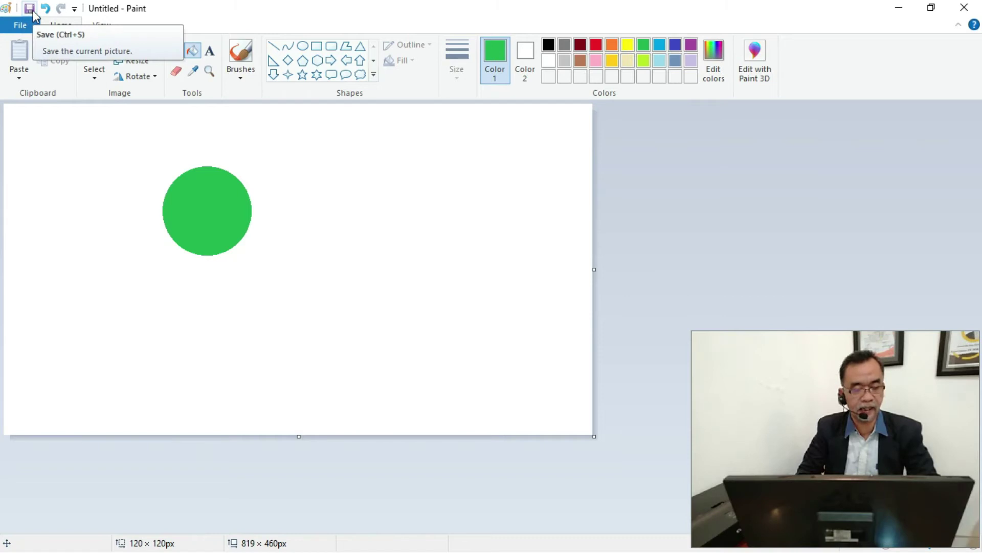
Save the circle drawing as a PNG file named lingkaran in the Documents folder
{"action": "left_click", "coordinate": [29, 8]}
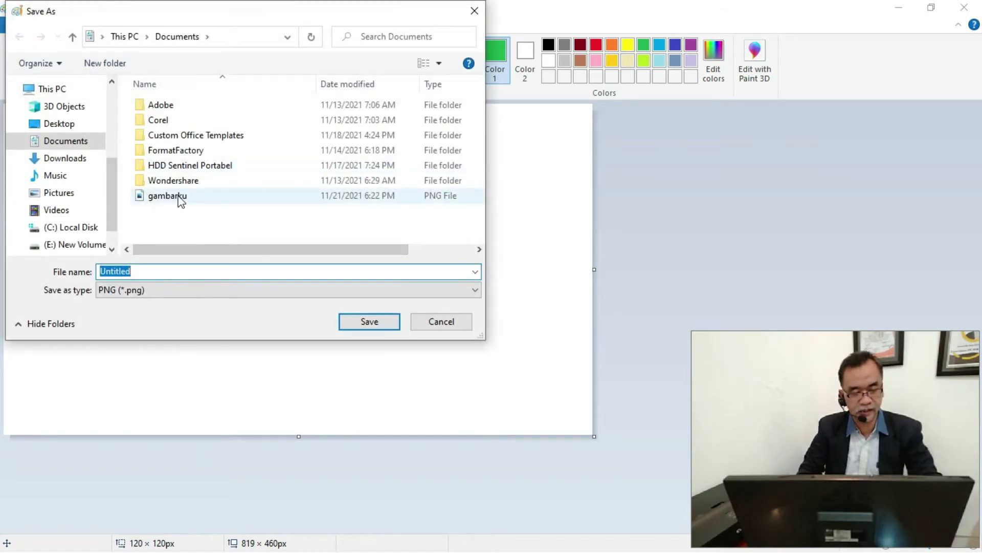
{"action": "left_click", "coordinate": [144, 270]}
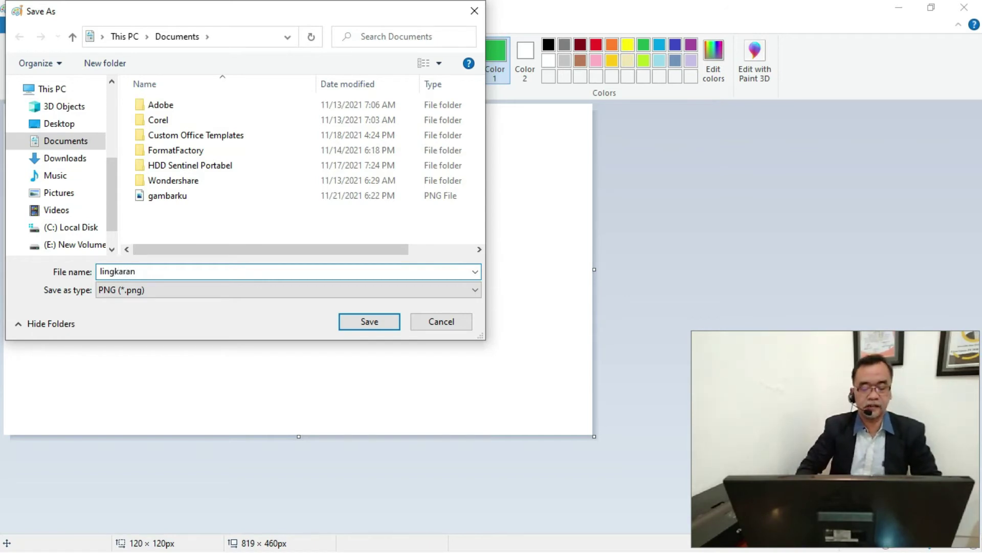
{"action": "left_click", "coordinate": [363, 325]}
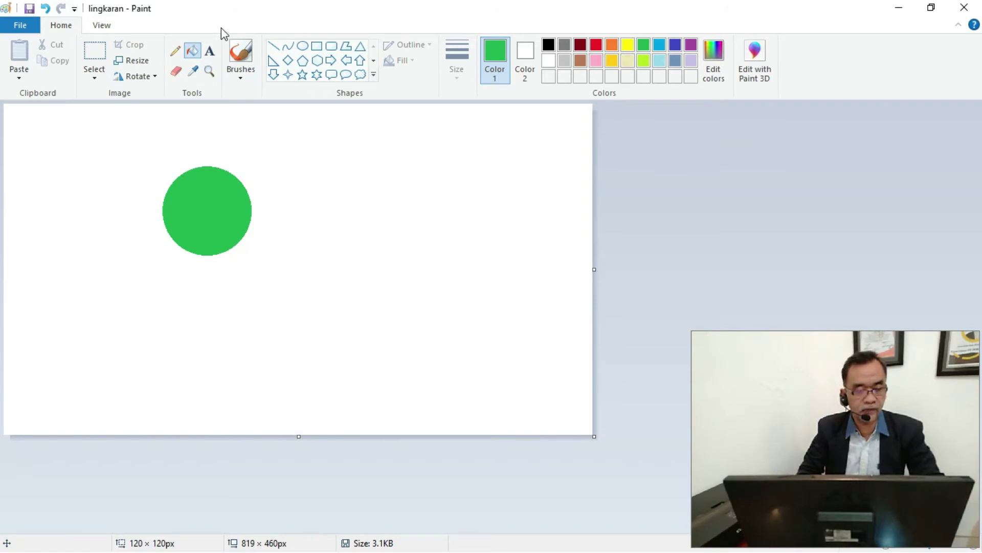
Create a new blank picture and close Paint
{"action": "left_click", "coordinate": [26, 26]}
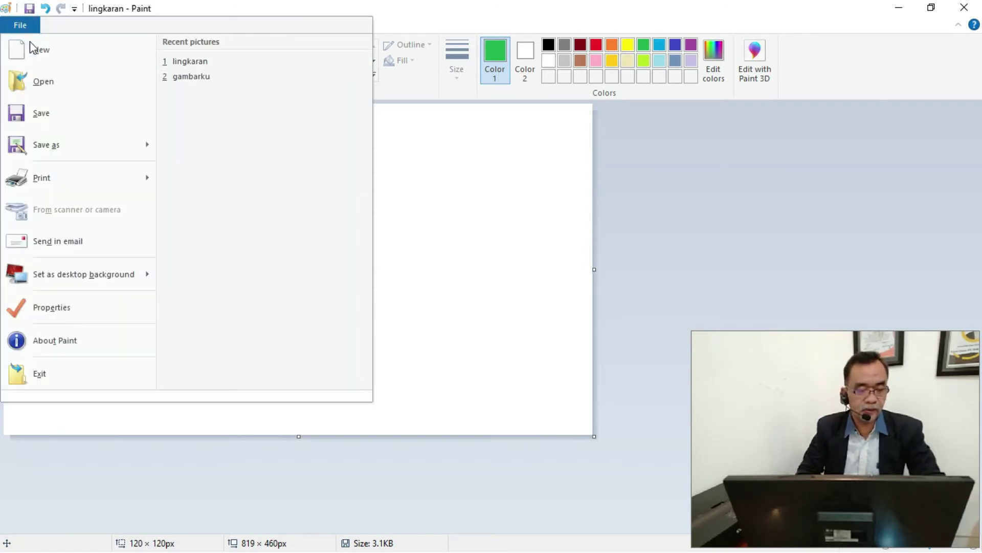
{"action": "left_click", "coordinate": [34, 46]}
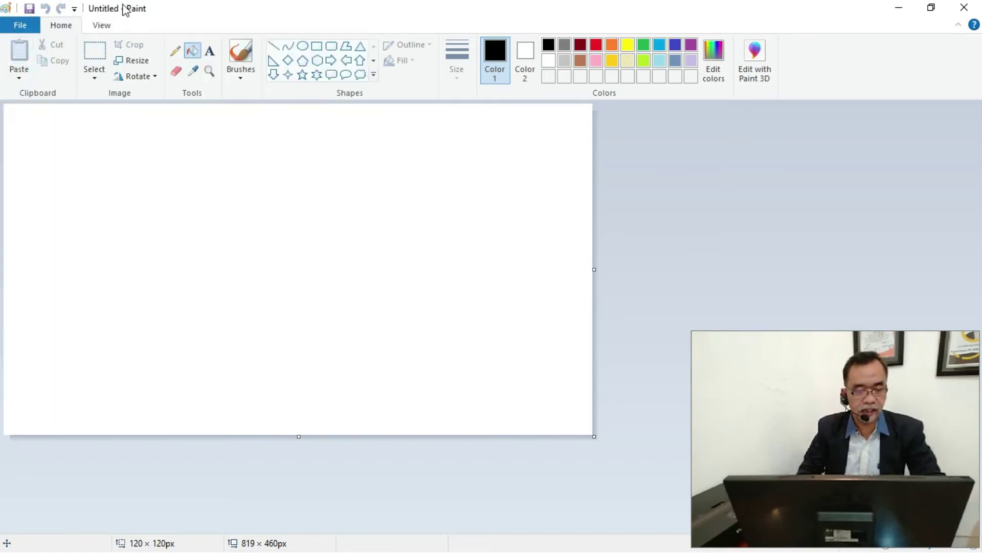
{"action": "left_click", "coordinate": [964, 7]}
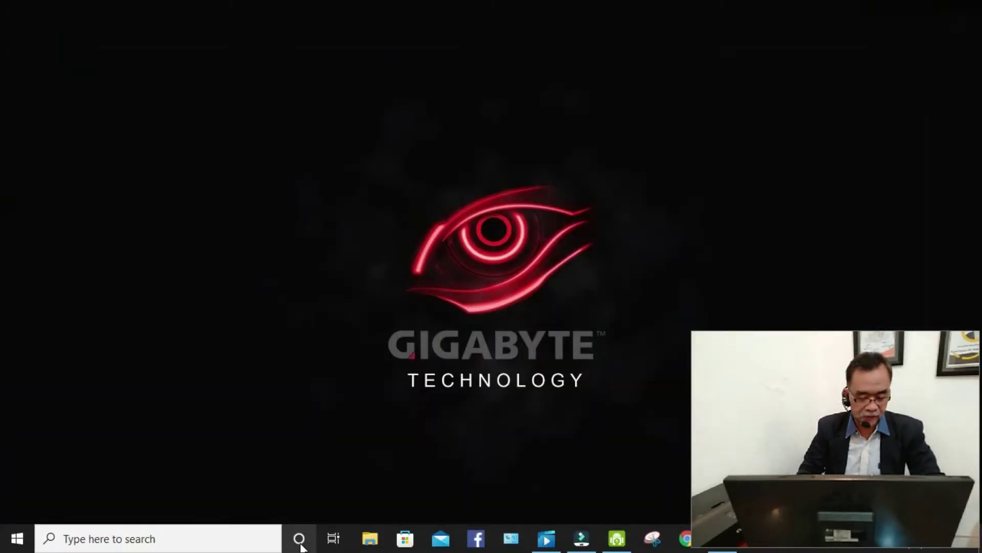
Find Paint among the Windows Accessories programs and launch it
{"action": "left_click", "coordinate": [16, 539]}
{"action": "scroll", "coordinate": [93, 350], "scroll_direction": "down", "scroll_amount": 5}
{"action": "scroll", "coordinate": [94, 348], "scroll_direction": "down", "scroll_amount": 5}
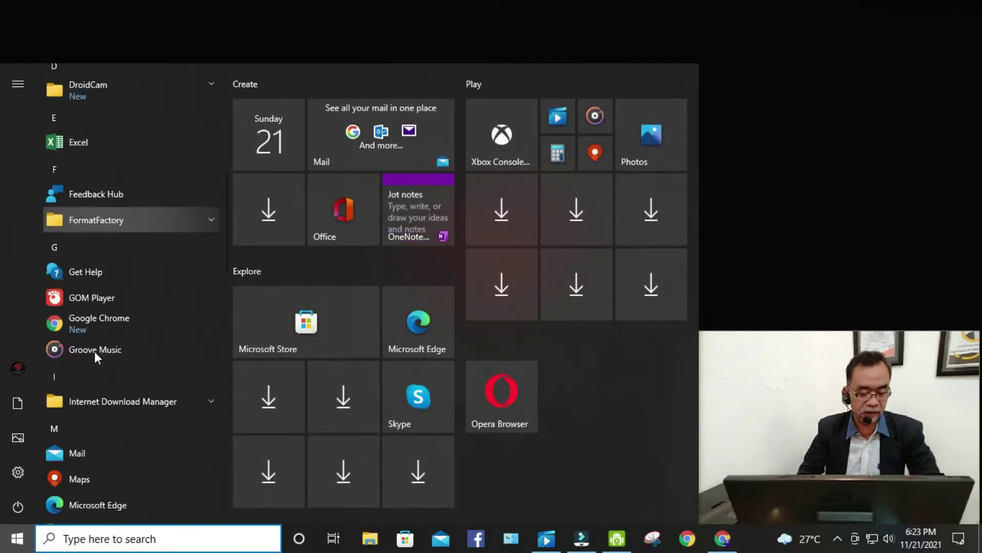
{"action": "scroll", "coordinate": [101, 380], "scroll_direction": "down", "scroll_amount": 5}
{"action": "scroll", "coordinate": [103, 404], "scroll_direction": "down", "scroll_amount": 7}
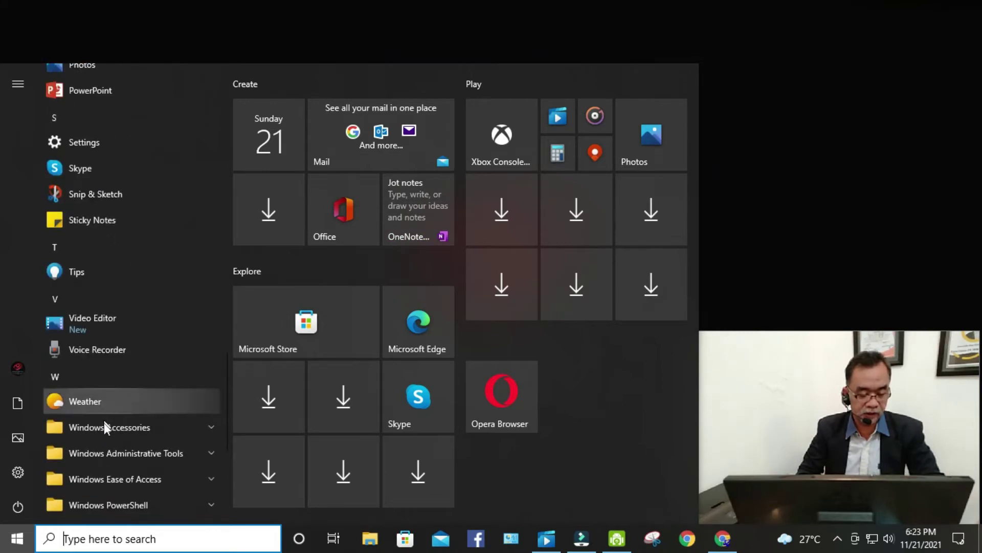
{"action": "left_click", "coordinate": [104, 426]}
{"action": "scroll", "coordinate": [114, 478], "scroll_direction": "down", "scroll_amount": 2}
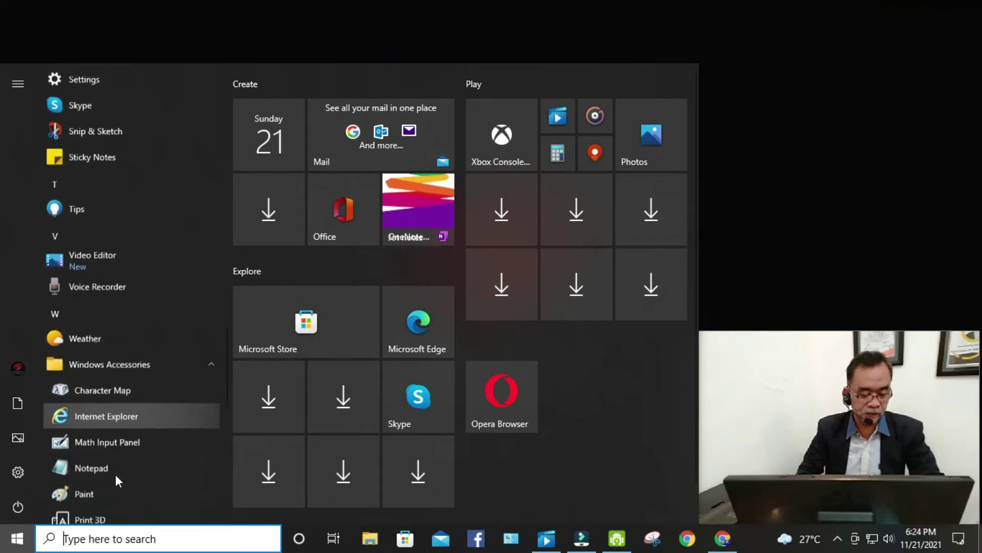
{"action": "left_click", "coordinate": [99, 490]}
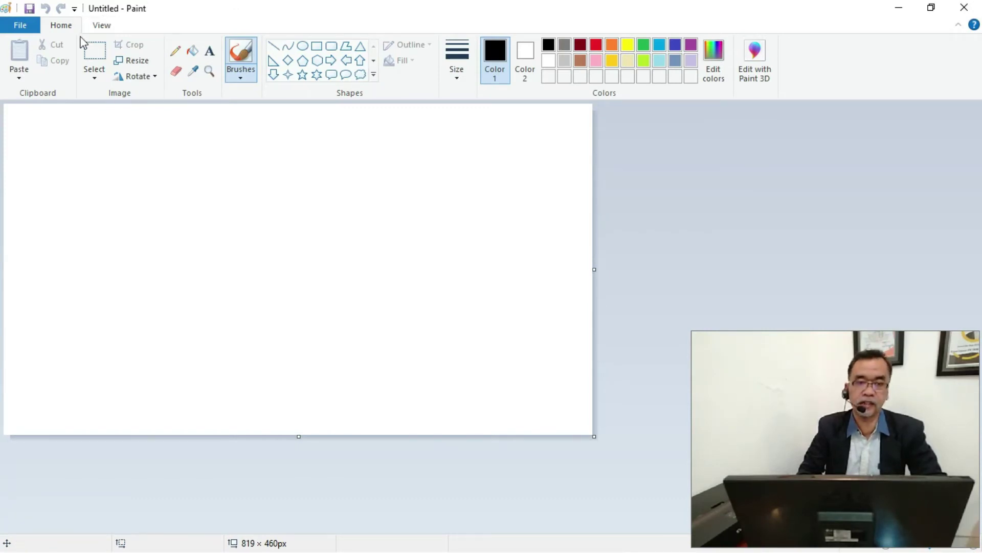
Reopen the recent pictures lingkaran and gambarku one after the other, and close Paint
{"action": "left_click", "coordinate": [31, 30]}
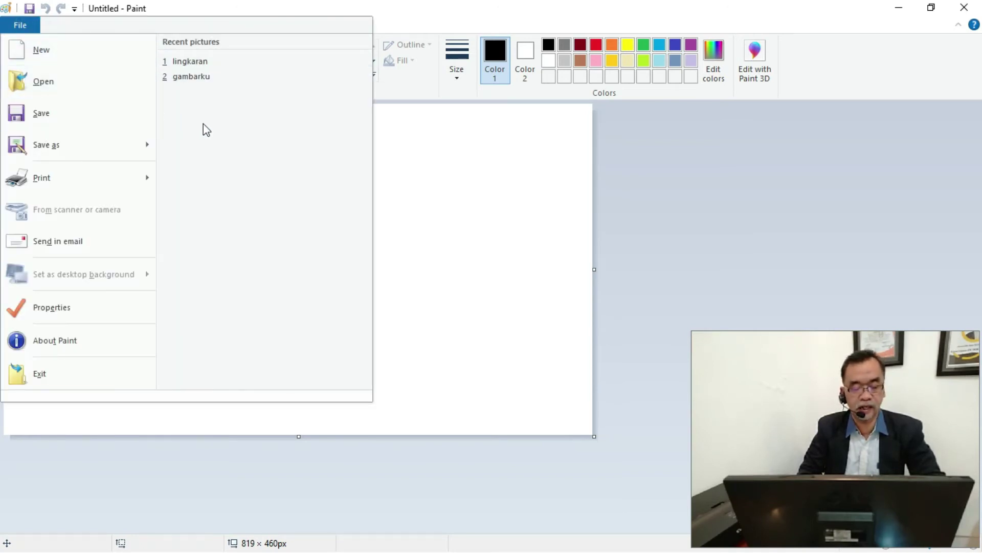
{"action": "left_click", "coordinate": [191, 61]}
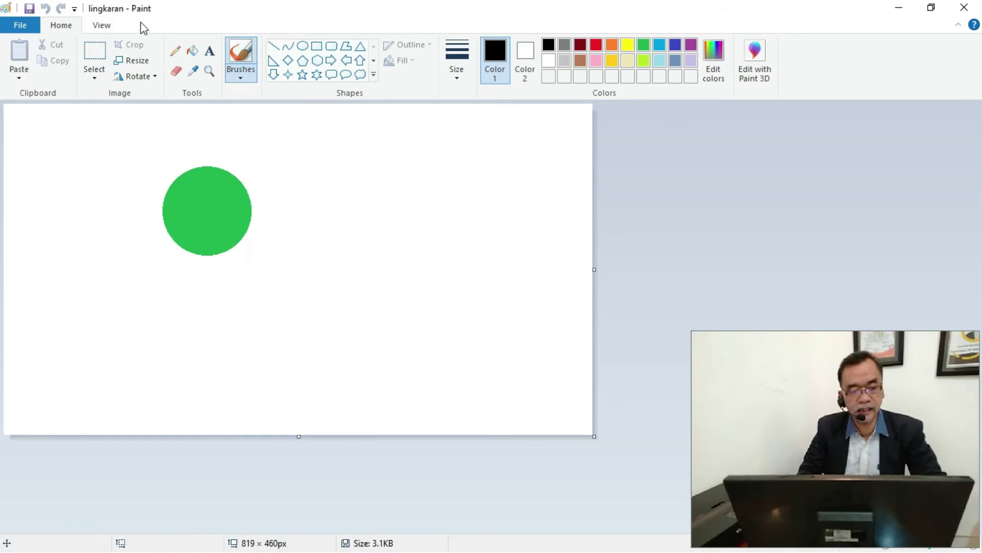
{"action": "left_click", "coordinate": [18, 26]}
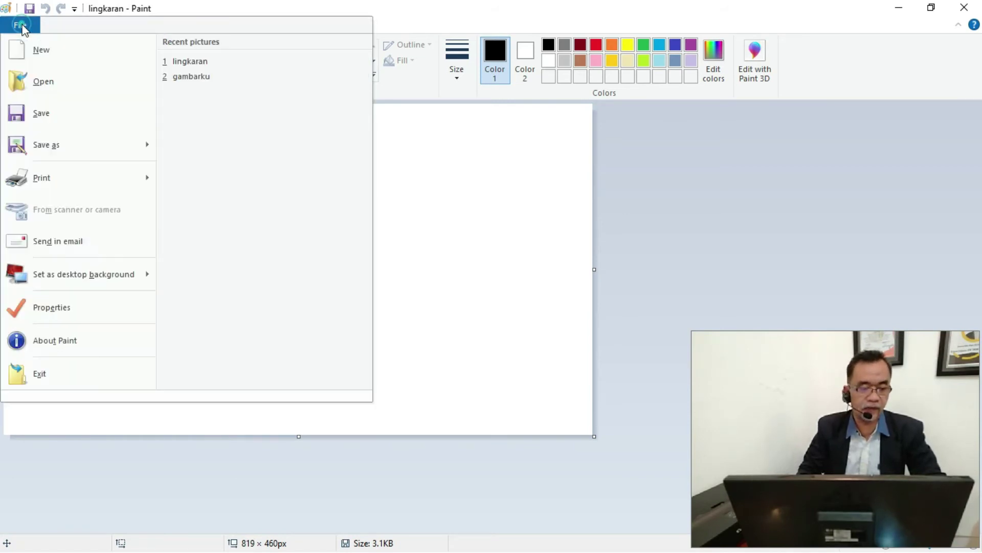
{"action": "left_click", "coordinate": [191, 77]}
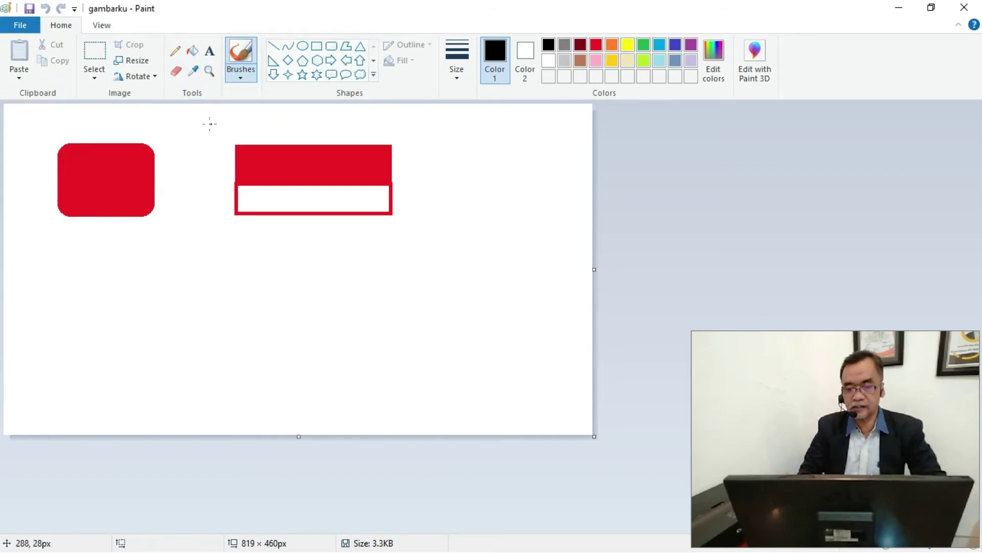
{"action": "left_click", "coordinate": [964, 8]}
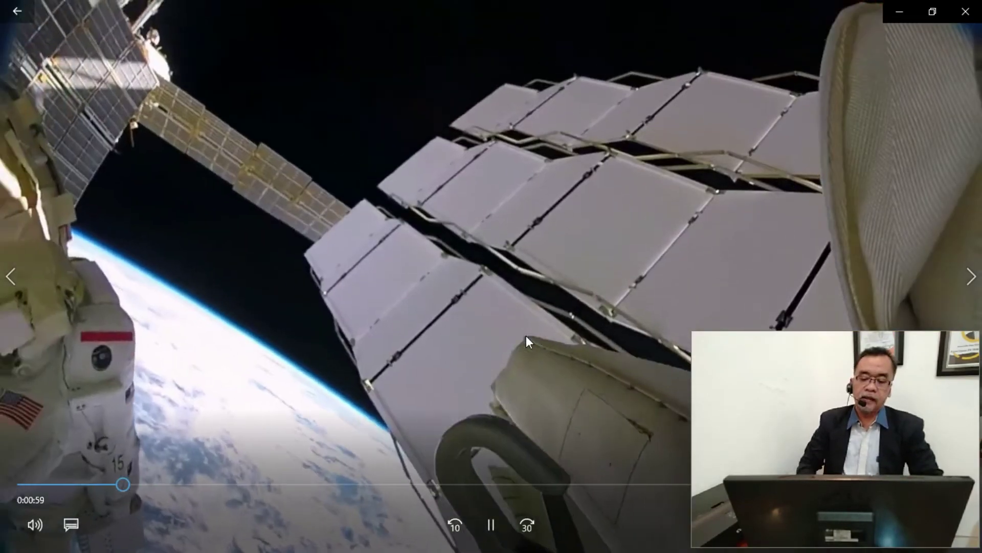